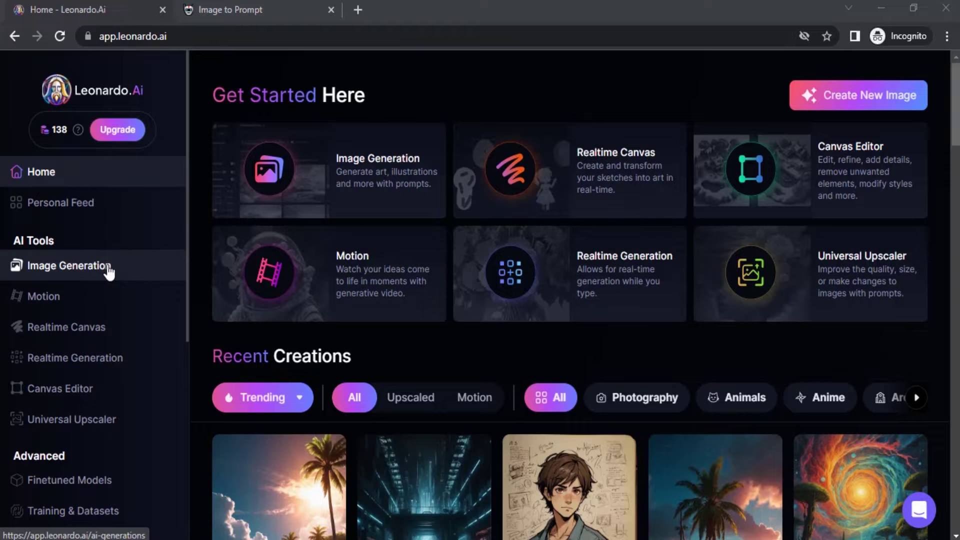
- Go to the Image Generation page from AI Tools in the left sidebar
{"action": "left_click", "coordinate": [69, 265]}
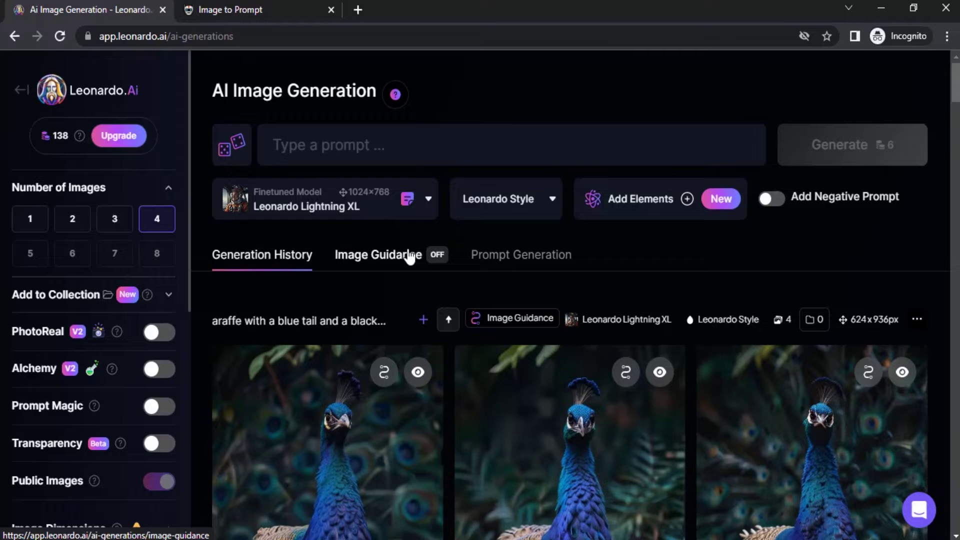
- Delete the previous peacock source image from the Image Guidance tab
{"action": "left_click", "coordinate": [384, 260]}
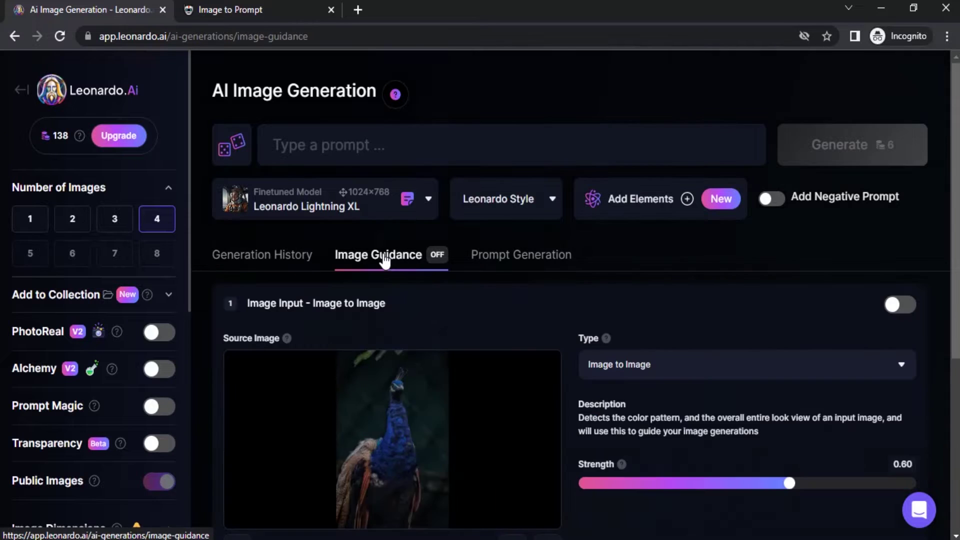
{"action": "scroll", "coordinate": [400, 300], "scroll_direction": "down", "scroll_amount": 3}
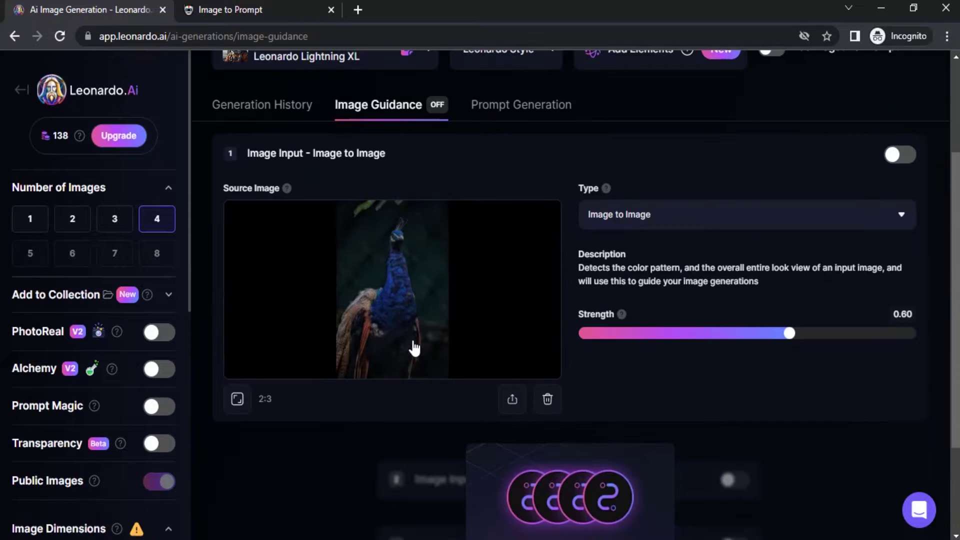
{"action": "left_click", "coordinate": [548, 399]}
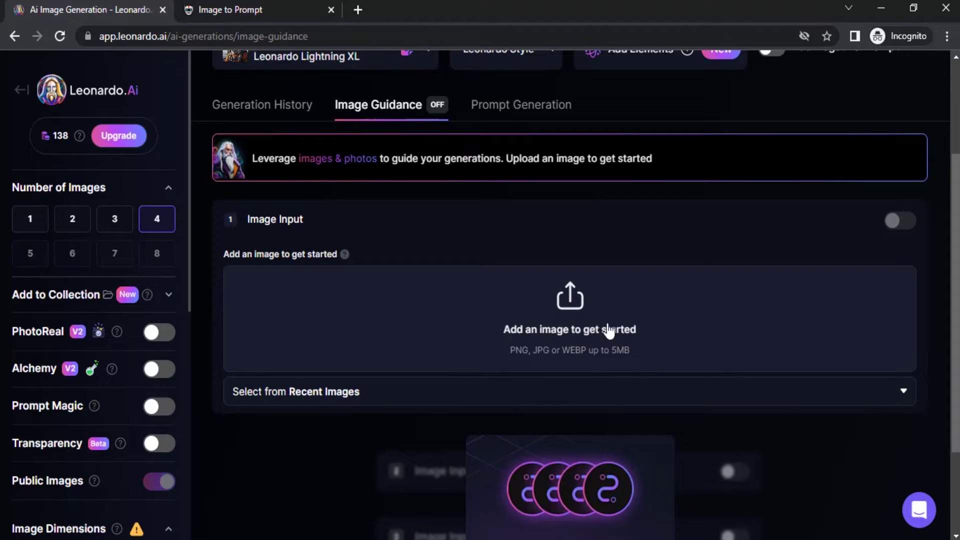
- Open the guidance image picker, browse Your Generations and Community Feed, then upload from Your Uploads
{"action": "left_click", "coordinate": [582, 327]}
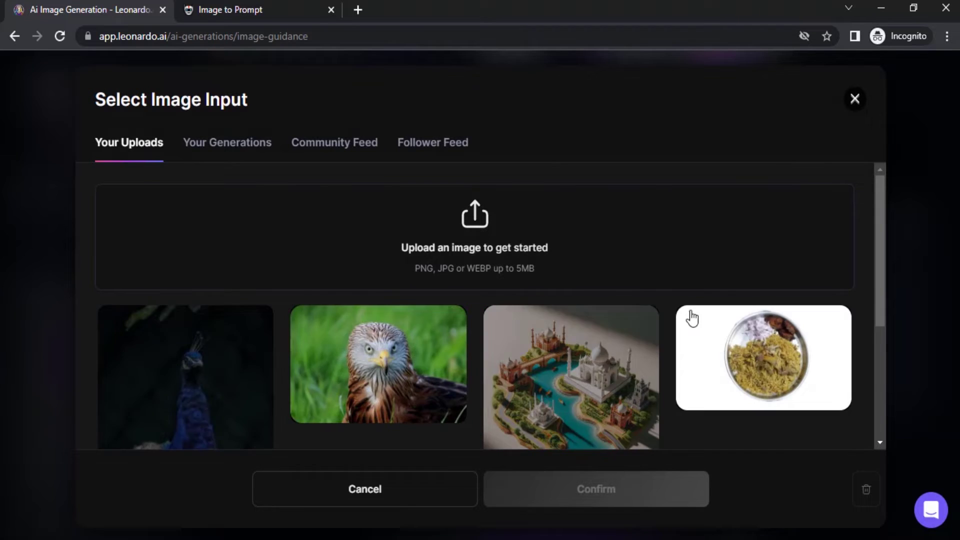
{"action": "scroll", "coordinate": [463, 385], "scroll_direction": "down", "scroll_amount": 3}
{"action": "scroll", "coordinate": [450, 385], "scroll_direction": "up", "scroll_amount": 3}
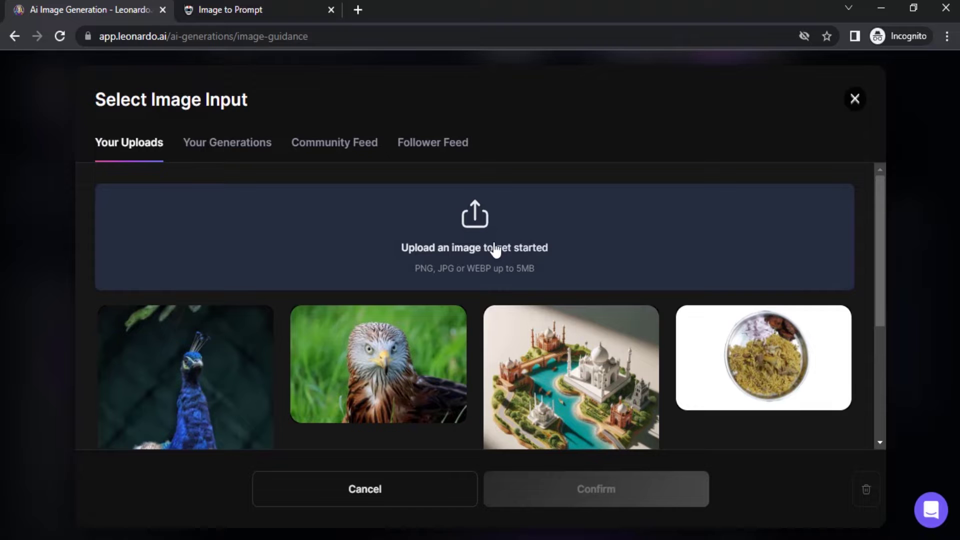
{"action": "left_click", "coordinate": [226, 147]}
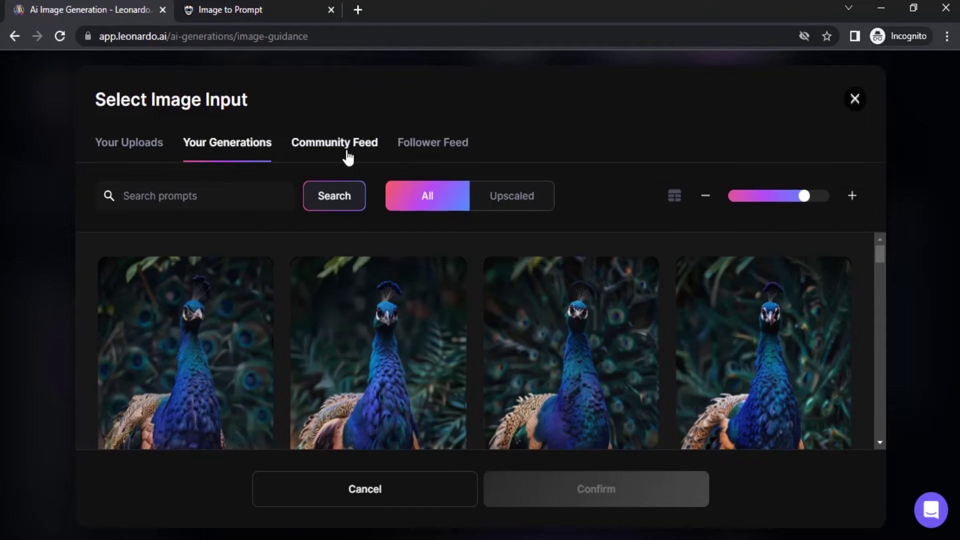
{"action": "left_click", "coordinate": [347, 150]}
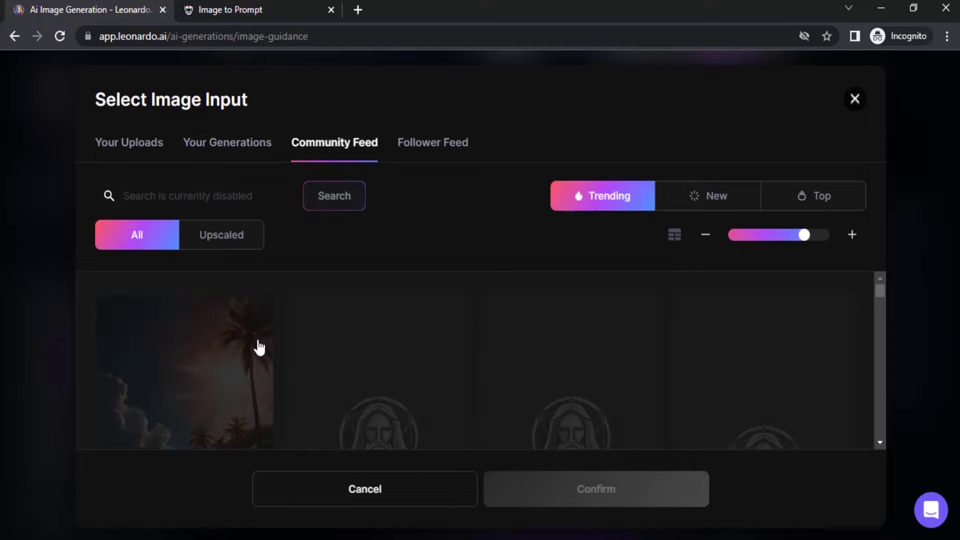
{"action": "left_click", "coordinate": [149, 150]}
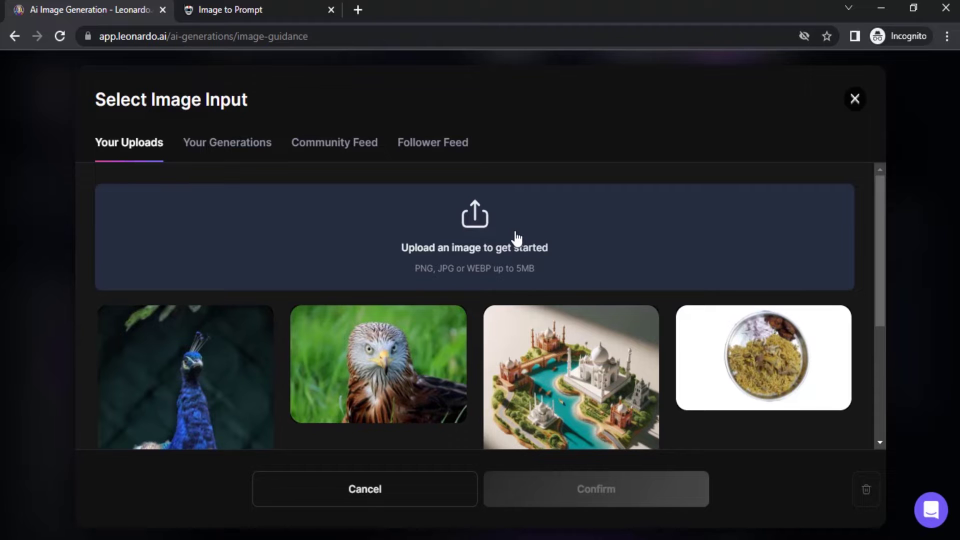
{"action": "left_click", "coordinate": [518, 238]}
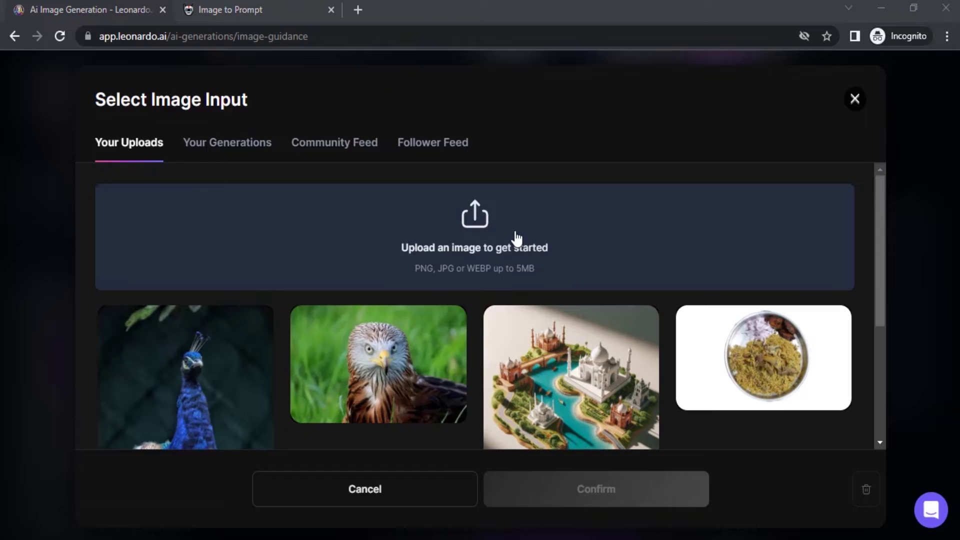
- Upload pug-8632718_1280.jpg from Downloads as the Image to Image source image
{"action": "left_click", "coordinate": [265, 245]}
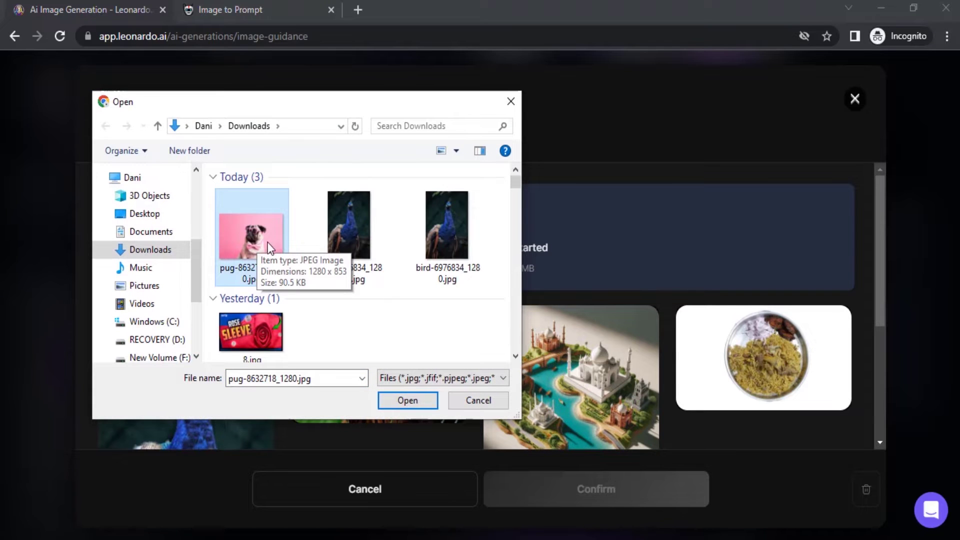
{"action": "double_click", "coordinate": [263, 239]}
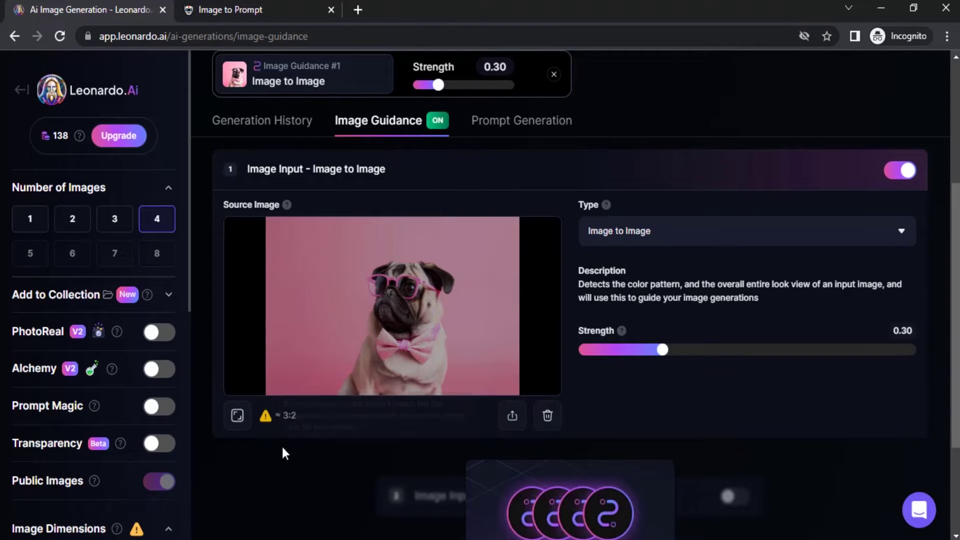
- Switch the output aspect ratio from 2:3 to 3:2 (936 × 624 px) to match the pug photo
{"action": "scroll", "coordinate": [295, 454], "scroll_direction": "down", "scroll_amount": 2}
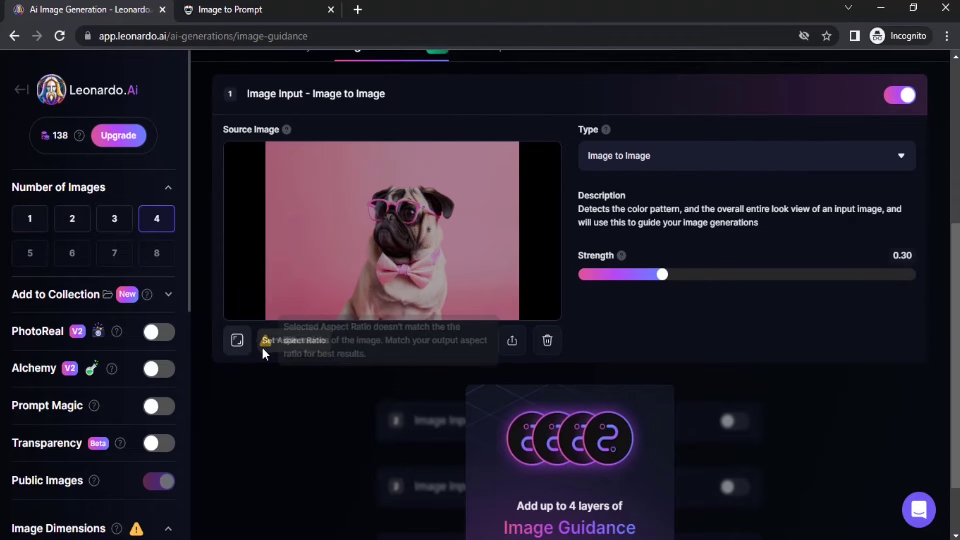
{"action": "scroll", "coordinate": [118, 346], "scroll_direction": "down", "scroll_amount": 5}
{"action": "scroll", "coordinate": [121, 344], "scroll_direction": "down", "scroll_amount": 3}
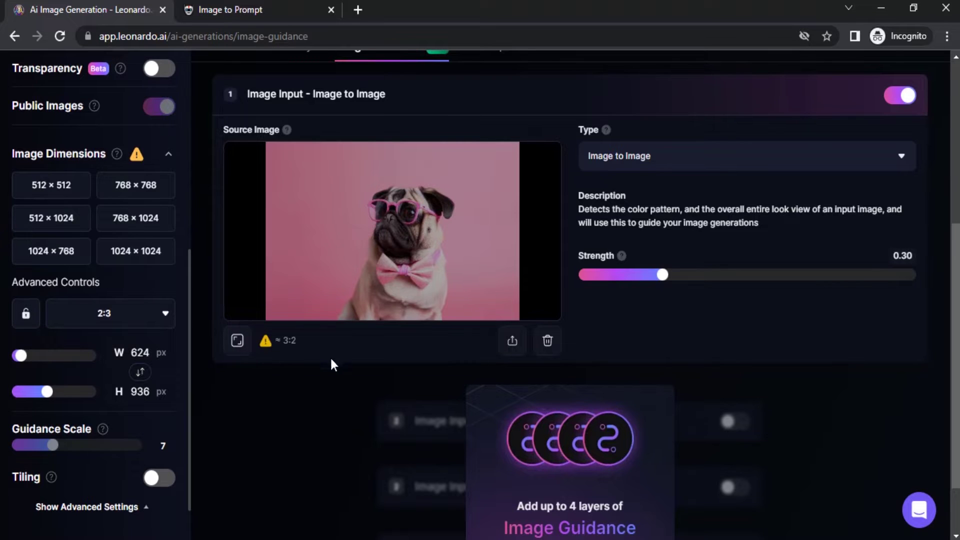
{"action": "mouse_move", "coordinate": [279, 350]}
{"action": "left_click", "coordinate": [237, 342]}
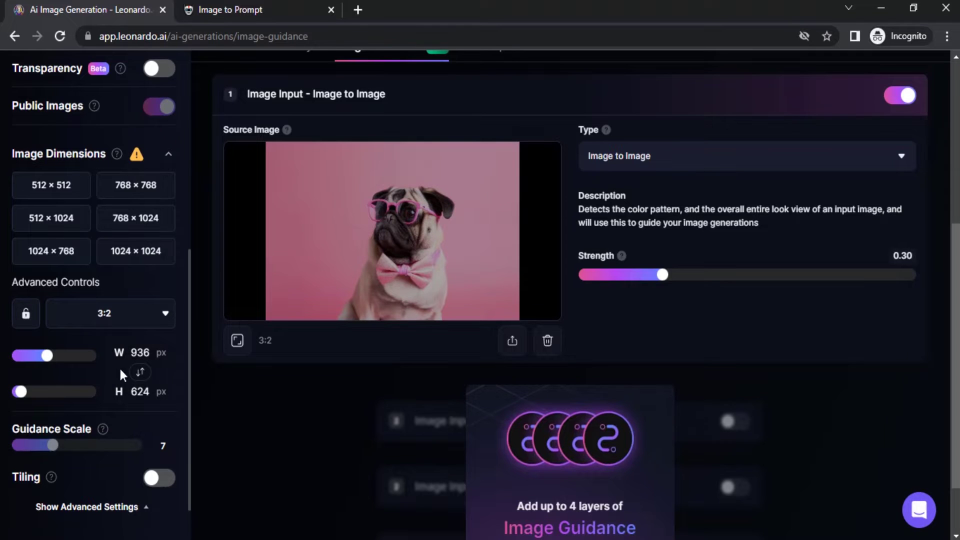
{"action": "scroll", "coordinate": [629, 277], "scroll_direction": "up", "scroll_amount": 2}
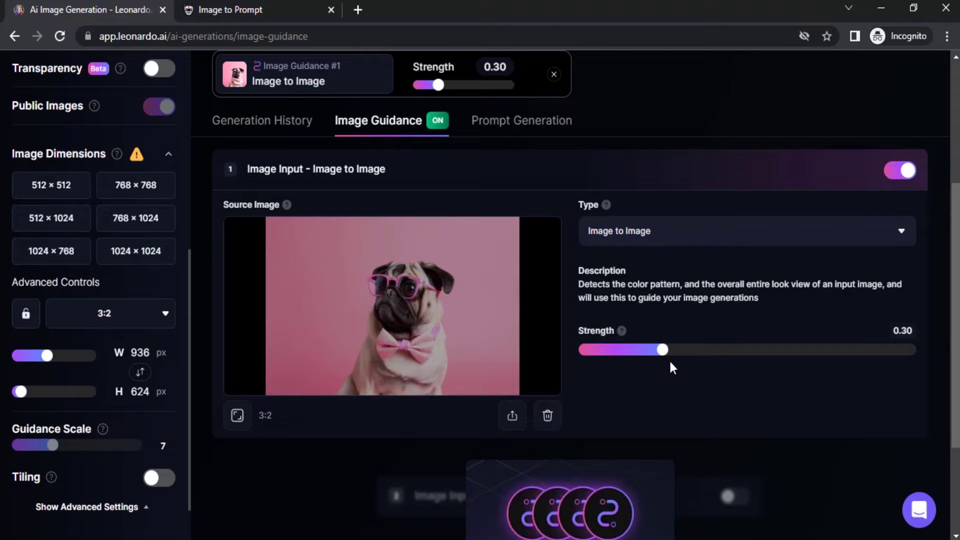
- Raise Image to Image strength to 0.60, leaving the model unchanged
{"action": "left_click_drag", "start_coordinate": [662, 350], "coordinate": [792, 343]}
{"action": "scroll", "coordinate": [523, 365], "scroll_direction": "up", "scroll_amount": 5}
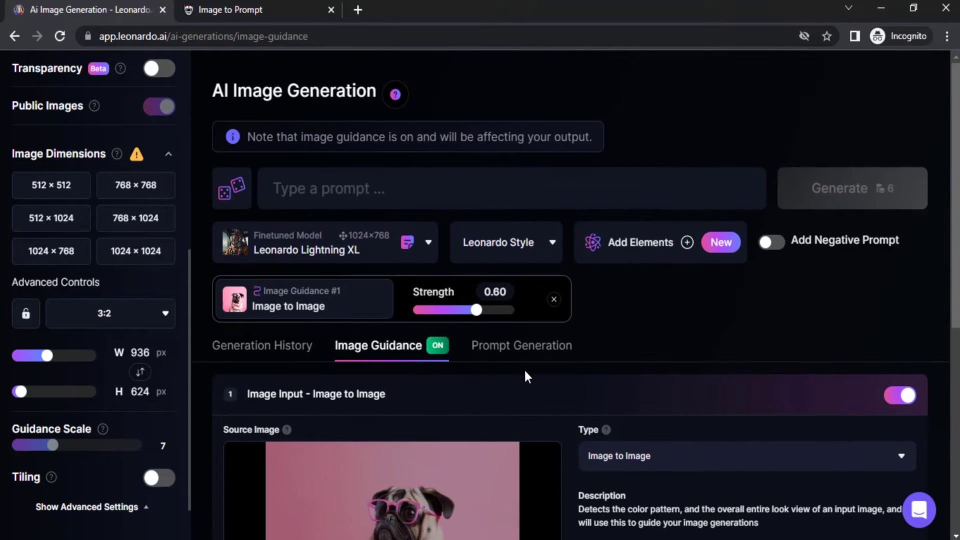
{"action": "left_click", "coordinate": [336, 184]}
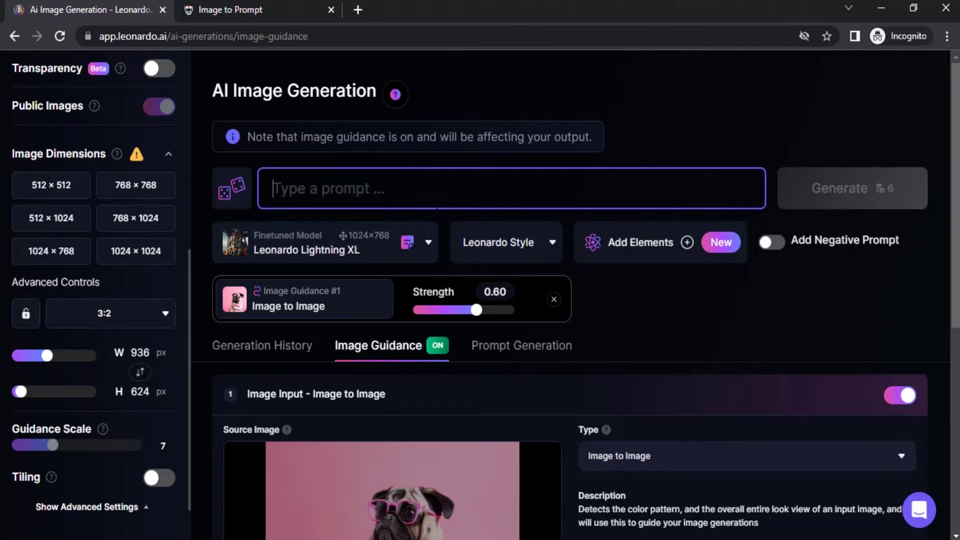
{"action": "left_click", "coordinate": [426, 245]}
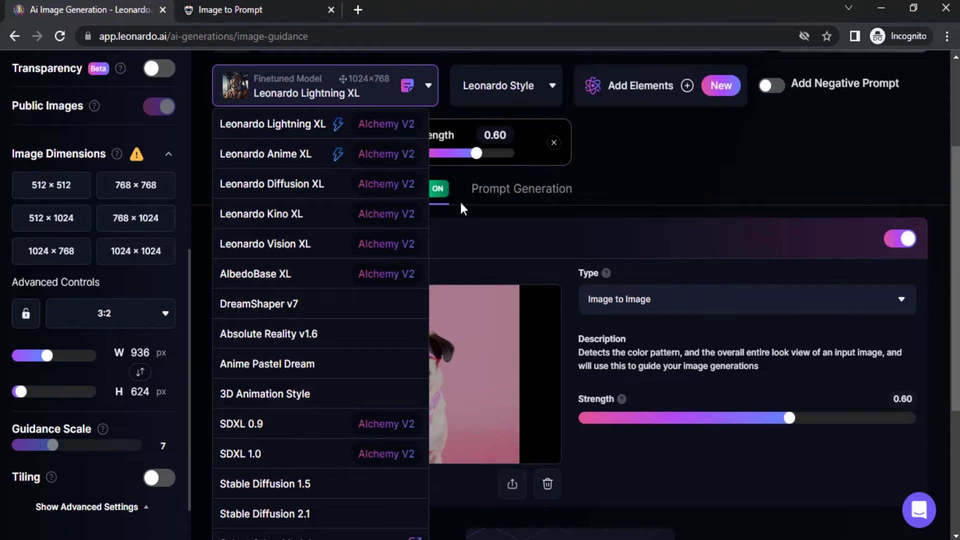
{"action": "left_click", "coordinate": [657, 174]}
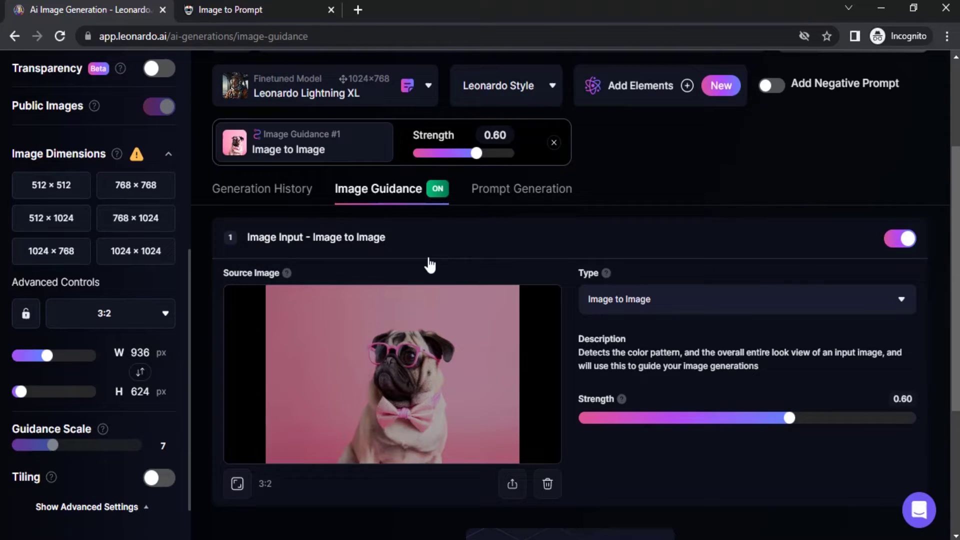
{"action": "scroll", "coordinate": [390, 214], "scroll_direction": "up", "scroll_amount": 3}
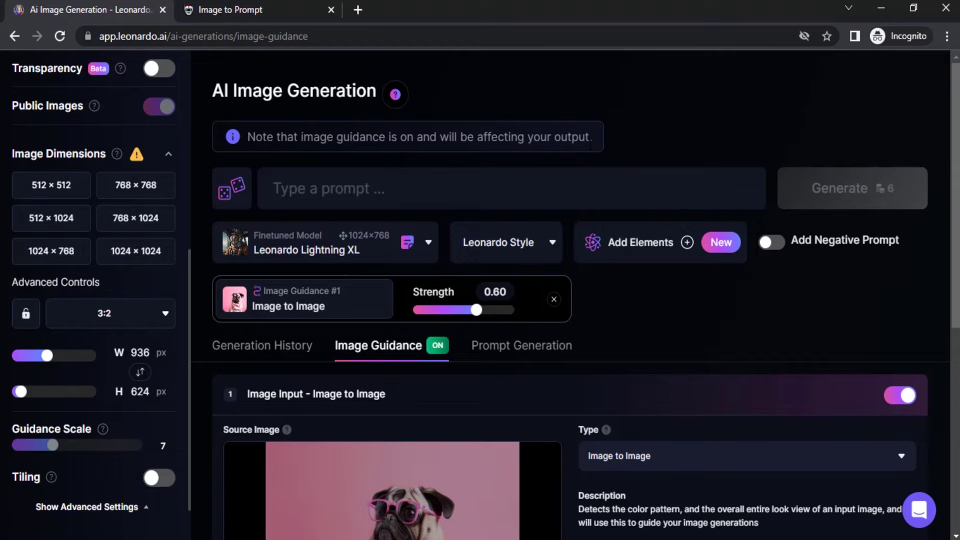
- Enter the prompt 'pug wearing pink glass' and generate images
{"action": "left_click", "coordinate": [571, 175]}
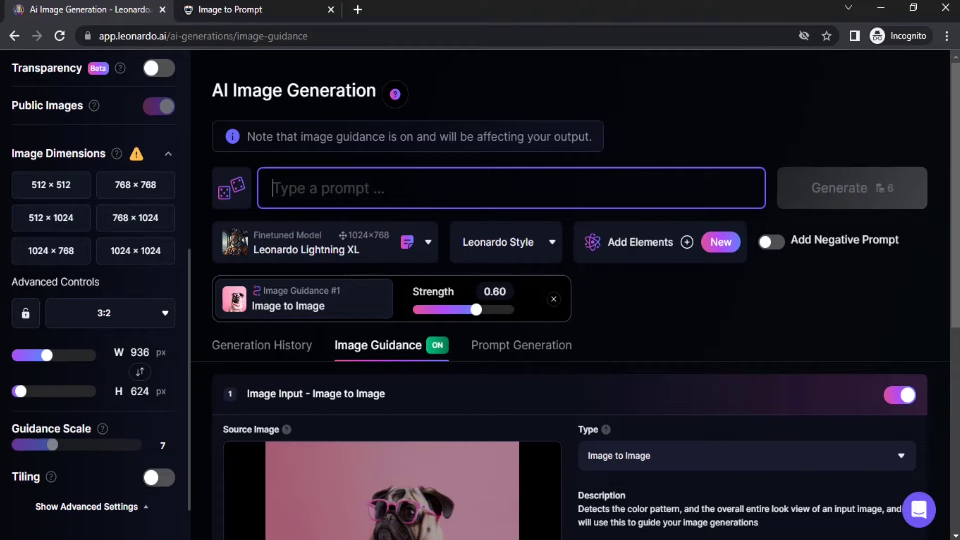
{"action": "type", "text": "pu"}
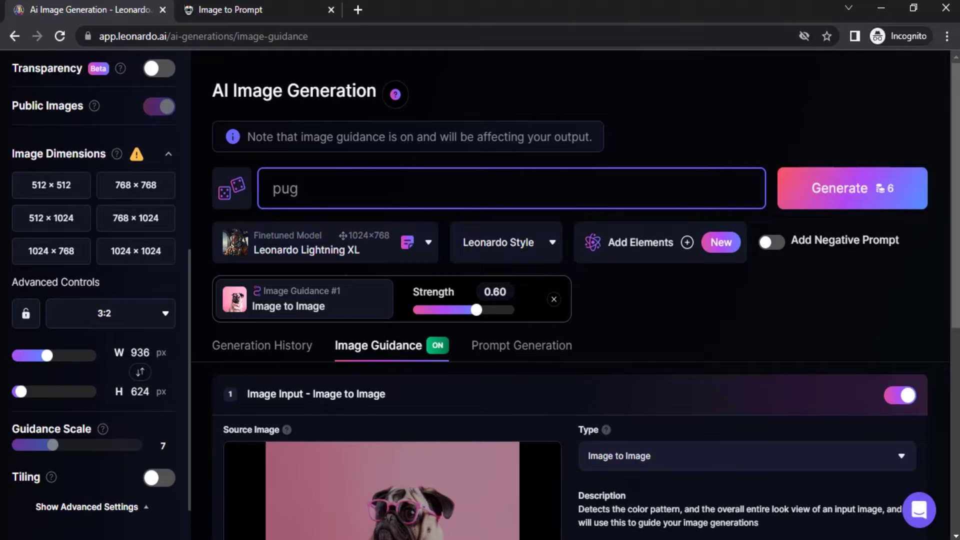
{"action": "type", "text": "g wearing ink"}
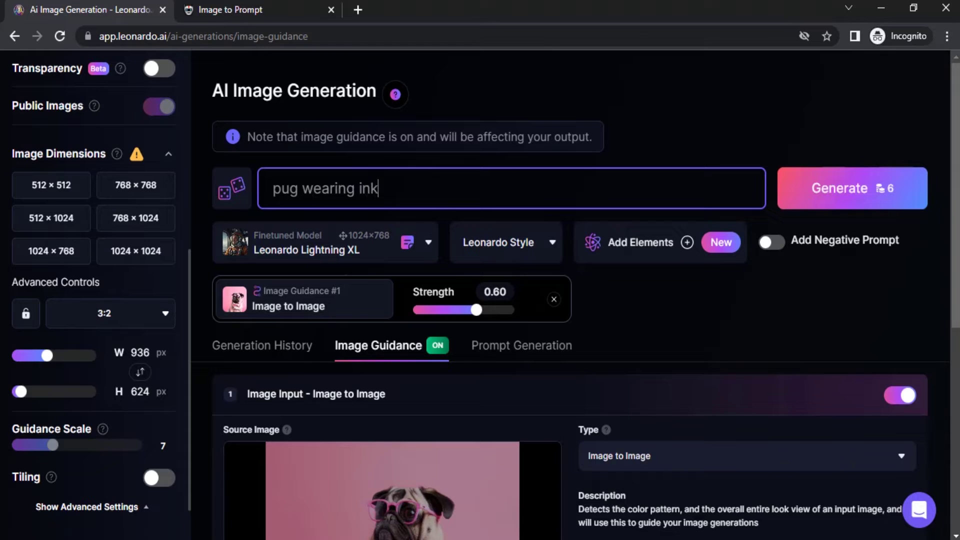
{"action": "key", "text": "Left"}
{"action": "key", "text": "Left"}
{"action": "key", "text": "Left"}
{"action": "key", "text": "Left"}
{"action": "type", "text": "p"}
{"action": "left_click", "coordinate": [387, 189]}
{"action": "type", "text": "g"}
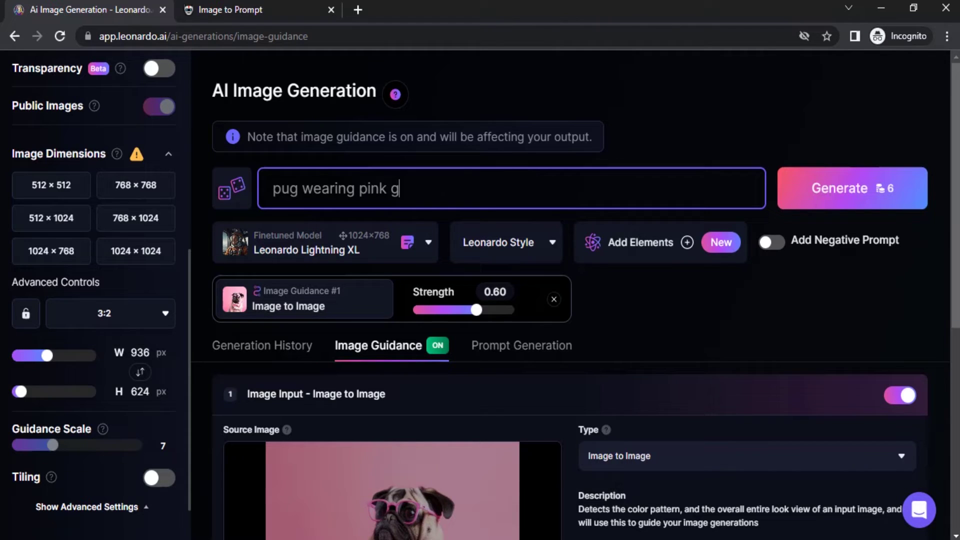
{"action": "type", "text": "lass"}
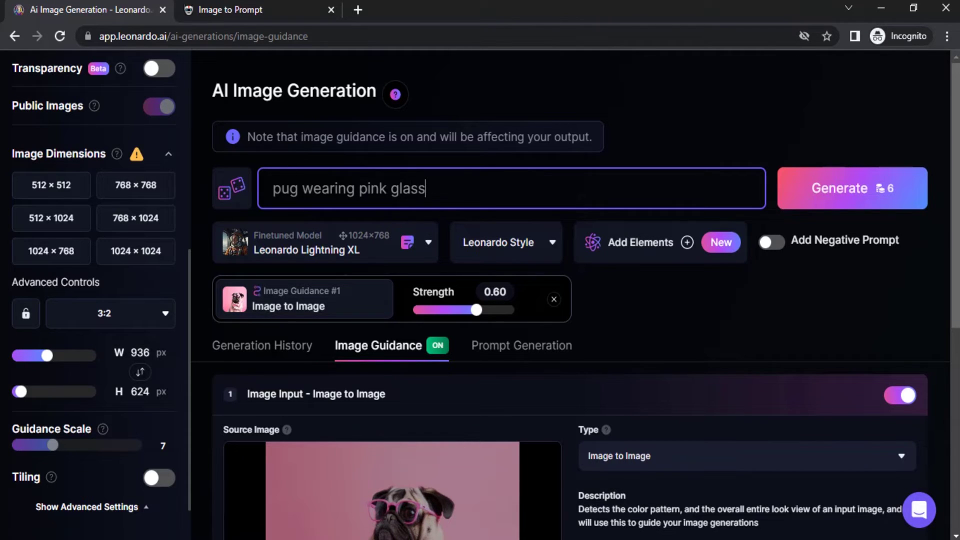
{"action": "left_click", "coordinate": [835, 197]}
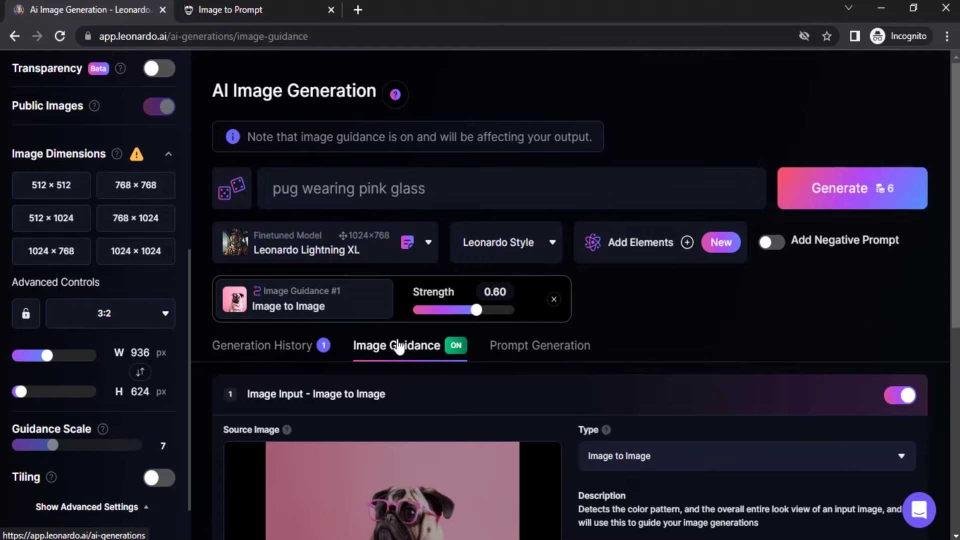
- Review the four new pink-glasses pug results in Generation History
{"action": "left_click", "coordinate": [268, 353]}
{"action": "scroll", "coordinate": [412, 360], "scroll_direction": "down", "scroll_amount": 7}
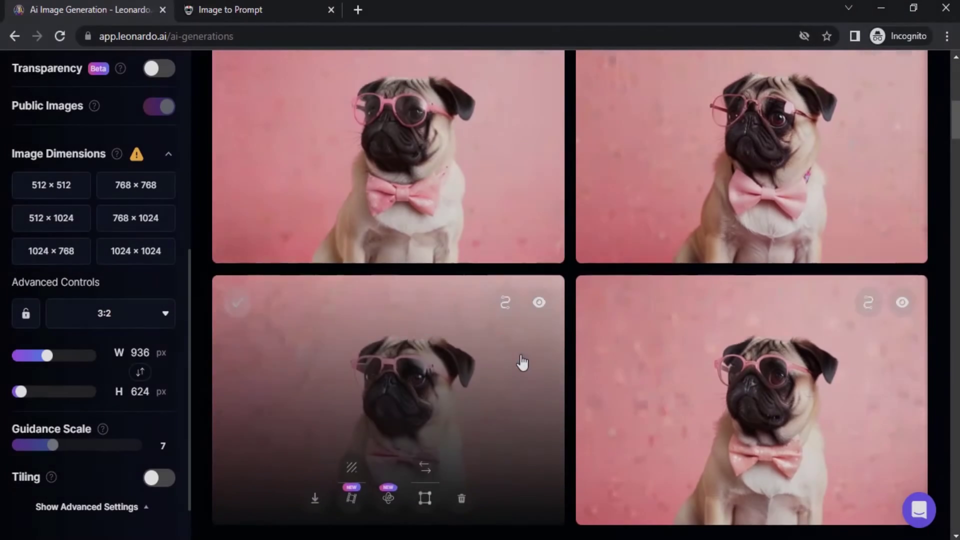
{"action": "scroll", "coordinate": [522, 362], "scroll_direction": "down", "scroll_amount": 4}
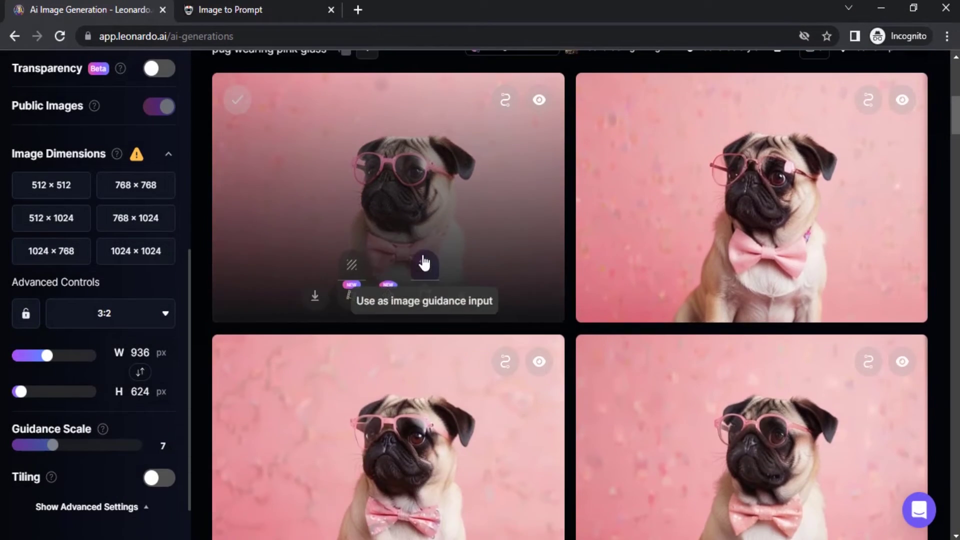
{"action": "left_click", "coordinate": [422, 261]}
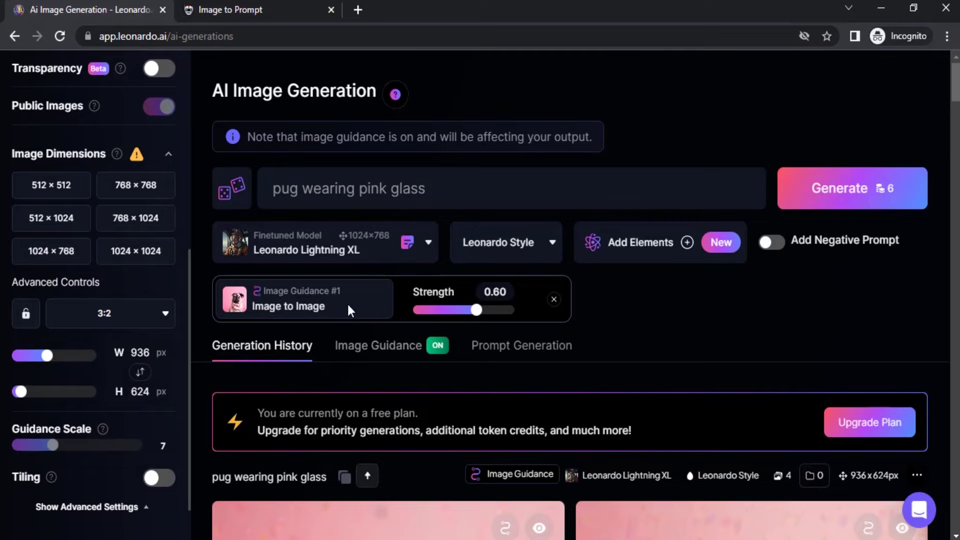
{"action": "scroll", "coordinate": [349, 310], "scroll_direction": "down", "scroll_amount": 10}
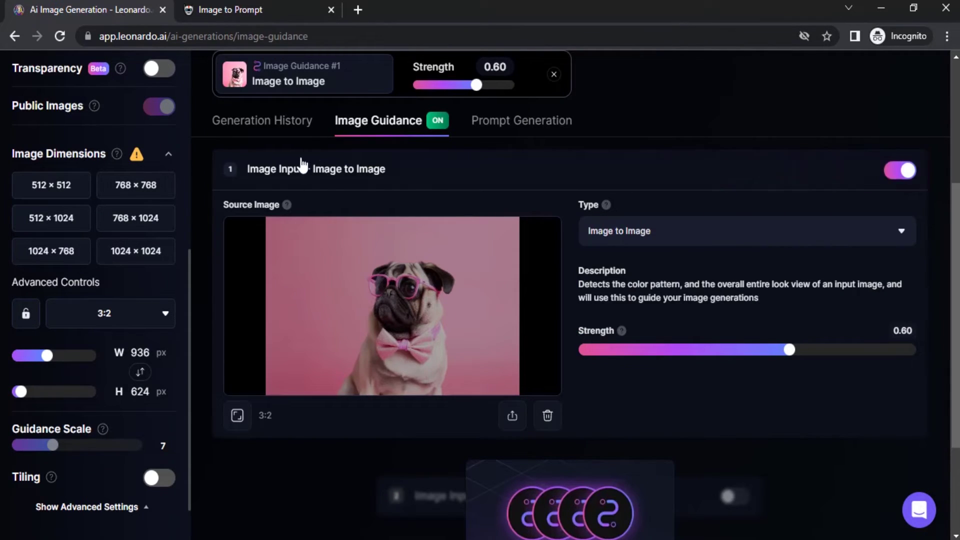
{"action": "left_click", "coordinate": [262, 120]}
{"action": "scroll", "coordinate": [480, 476], "scroll_direction": "down", "scroll_amount": 7}
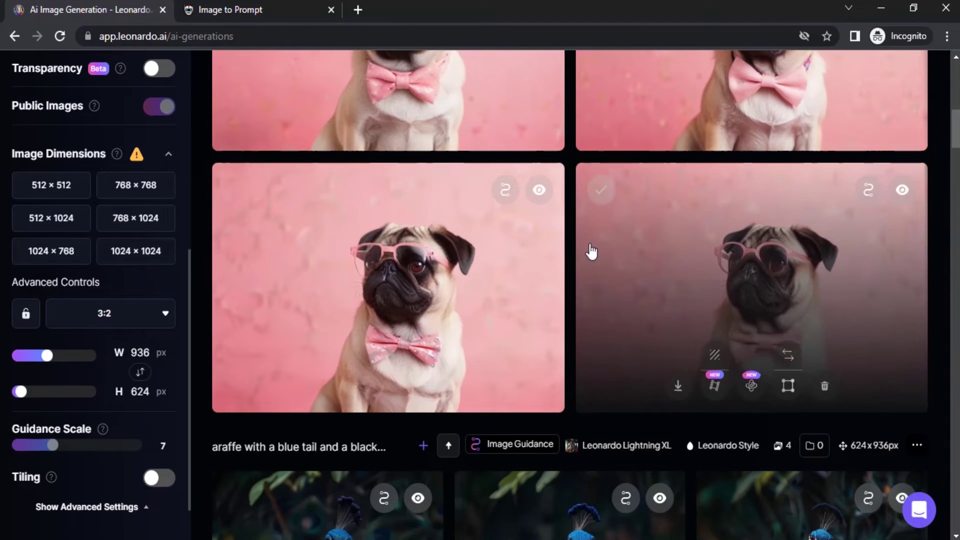
{"action": "scroll", "coordinate": [553, 336], "scroll_direction": "up", "scroll_amount": 6}
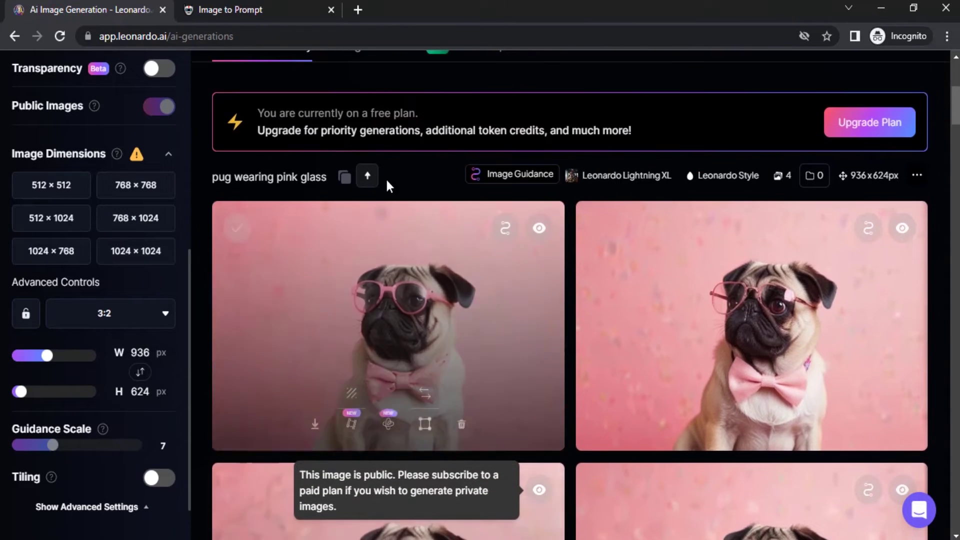
{"action": "scroll", "coordinate": [387, 184], "scroll_direction": "up", "scroll_amount": 4}
- Check the Image Guidance source image and its strength setting
{"action": "left_click", "coordinate": [376, 278]}
{"action": "scroll", "coordinate": [395, 243], "scroll_direction": "down", "scroll_amount": 3}
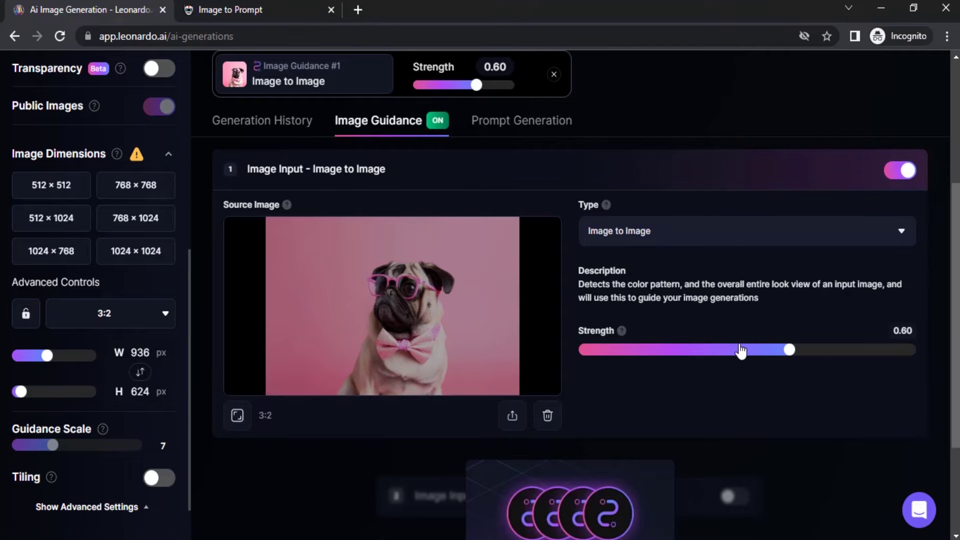
{"action": "scroll", "coordinate": [721, 200], "scroll_direction": "down", "scroll_amount": 5}
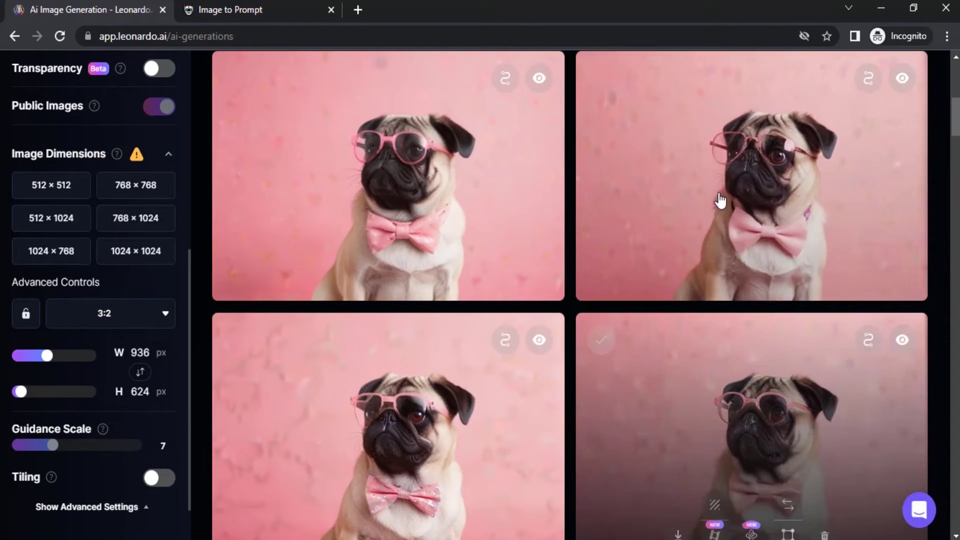
{"action": "scroll", "coordinate": [721, 200], "scroll_direction": "down", "scroll_amount": 10}
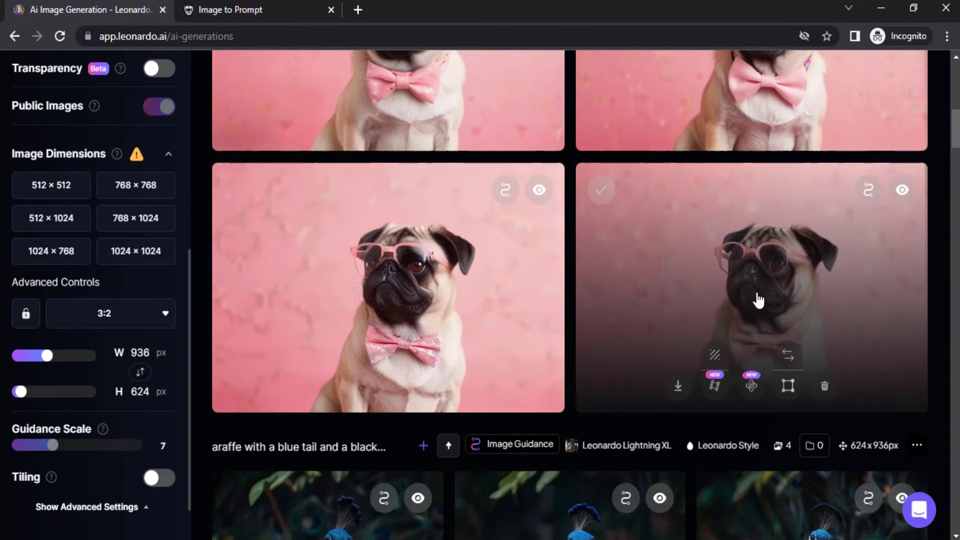
{"action": "scroll", "coordinate": [440, 284], "scroll_direction": "up", "scroll_amount": 15}
{"action": "scroll", "coordinate": [570, 300], "scroll_direction": "down", "scroll_amount": 3}
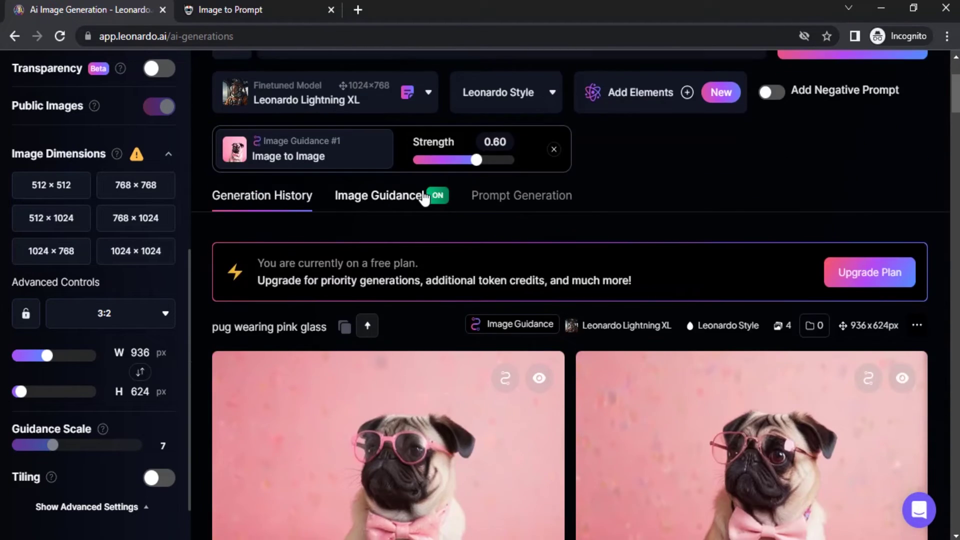
{"action": "scroll", "coordinate": [571, 300], "scroll_direction": "up", "scroll_amount": 3}
- Replace 'pug' with 'dalmation' in the prompt and generate at guidance strength 0.60
{"action": "double_click", "coordinate": [286, 188]}
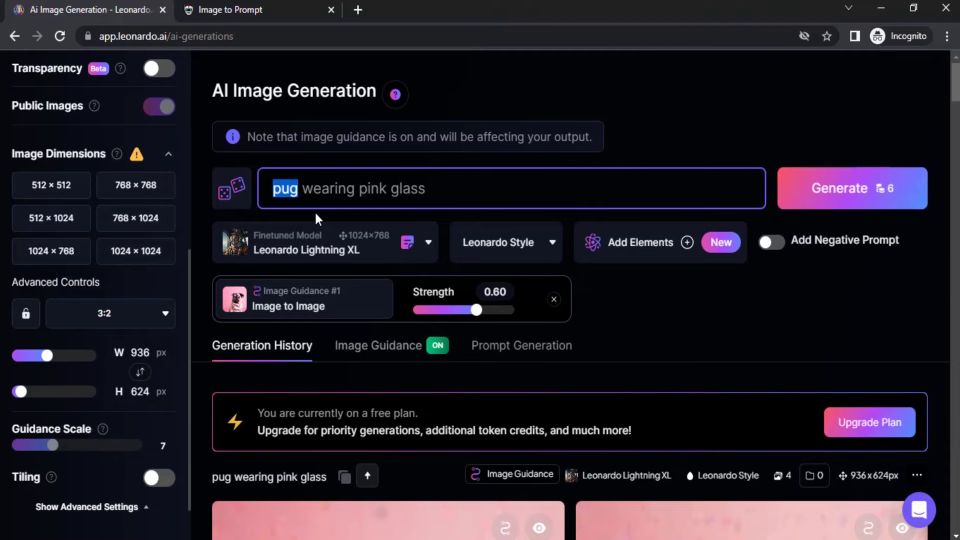
{"action": "type", "text": "dalmati"}
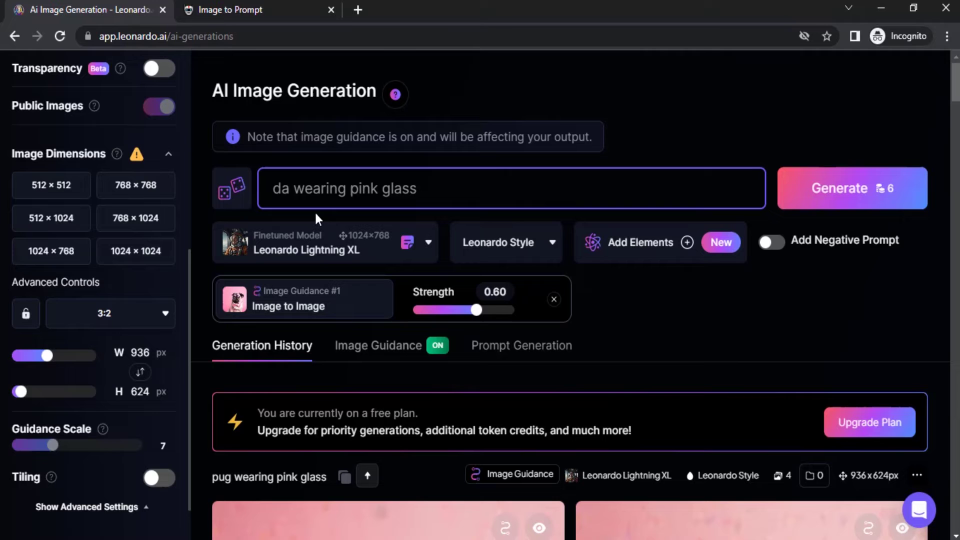
{"action": "type", "text": "on"}
{"action": "left_click", "coordinate": [851, 188]}
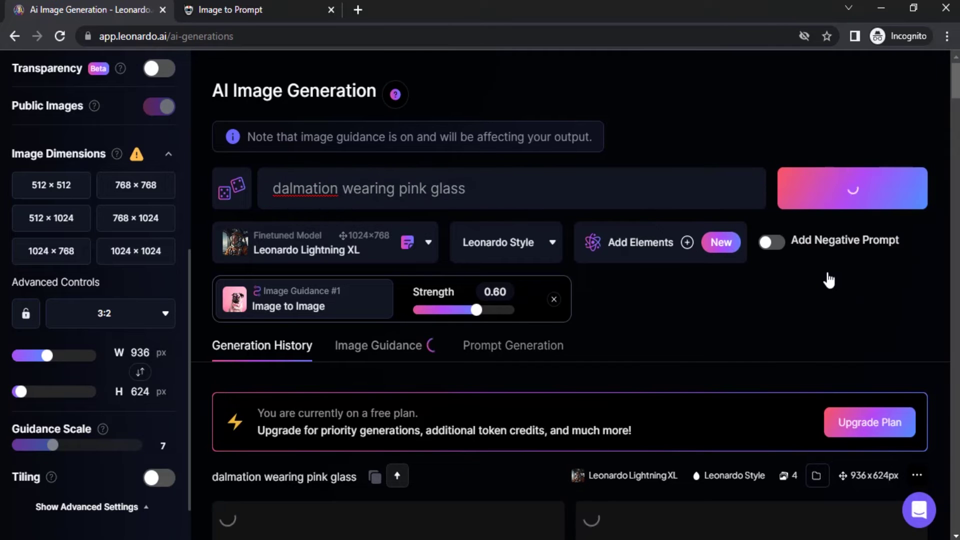
{"action": "scroll", "coordinate": [544, 364], "scroll_direction": "down", "scroll_amount": 5}
{"action": "scroll", "coordinate": [592, 275], "scroll_direction": "down", "scroll_amount": 5}
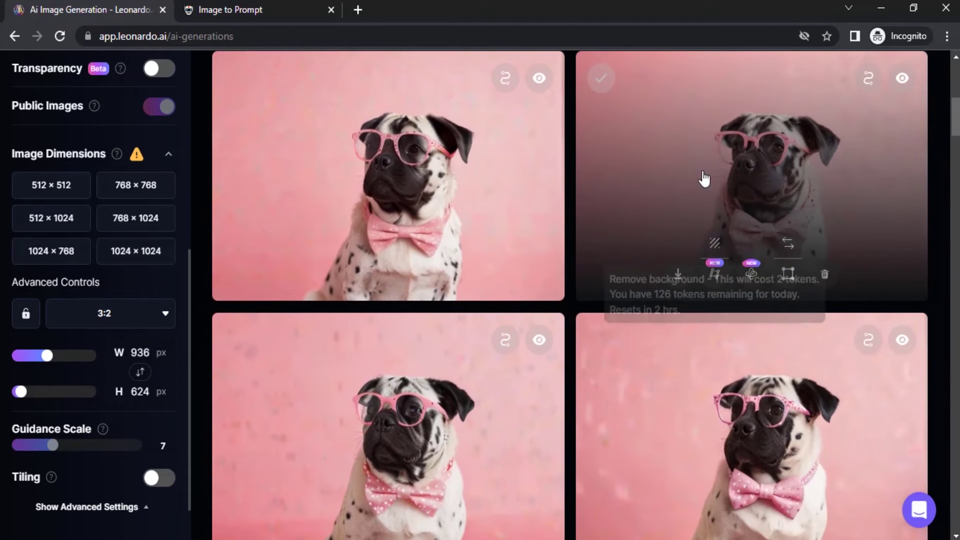
{"action": "scroll", "coordinate": [485, 208], "scroll_direction": "down", "scroll_amount": 3}
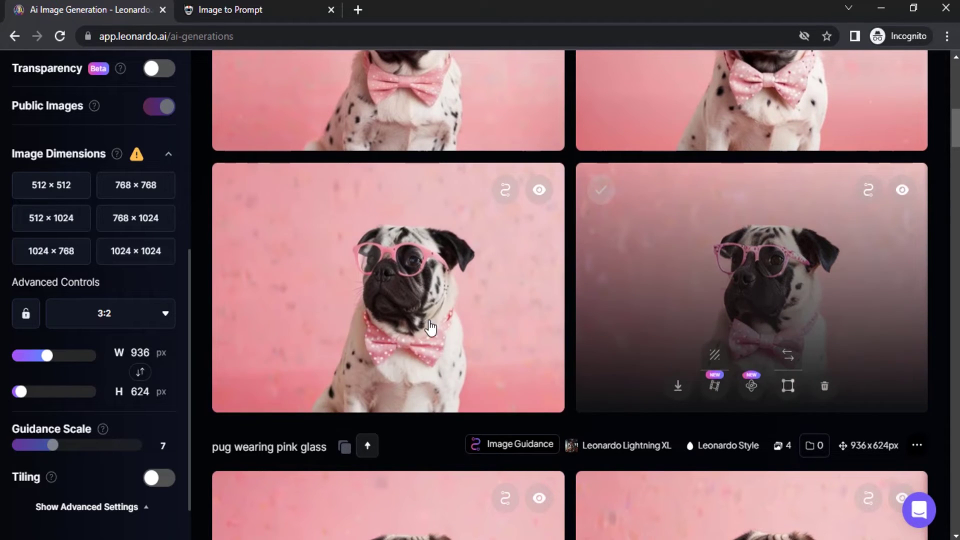
{"action": "scroll", "coordinate": [433, 300], "scroll_direction": "up", "scroll_amount": 3}
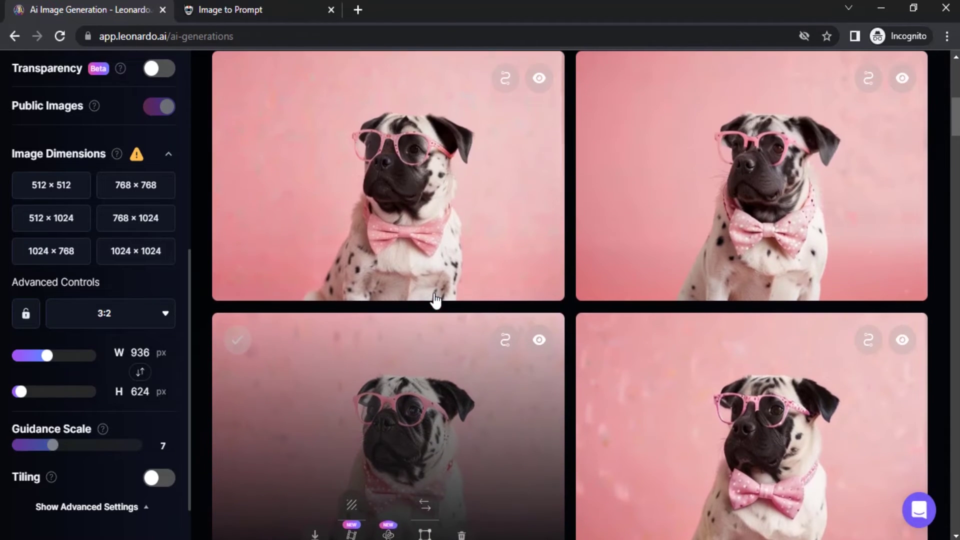
{"action": "scroll", "coordinate": [435, 299], "scroll_direction": "up", "scroll_amount": 6}
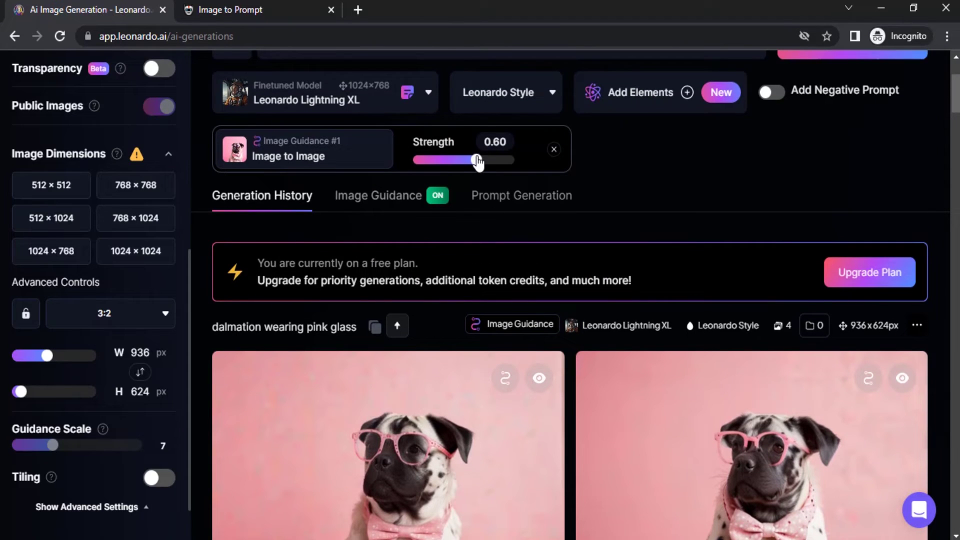
- Lower the Image Guidance strength from 0.60 to 0.31 for the next dalmatian generation
{"action": "left_click_drag", "start_coordinate": [478, 162], "coordinate": [439, 158]}
{"action": "scroll", "coordinate": [451, 165], "scroll_direction": "up", "scroll_amount": 3}
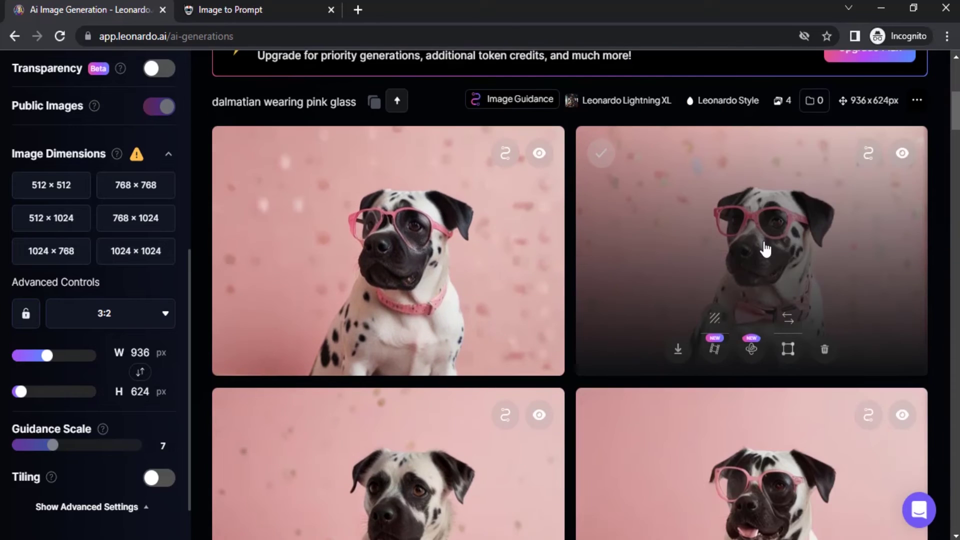
{"action": "scroll", "coordinate": [654, 285], "scroll_direction": "up", "scroll_amount": 5}
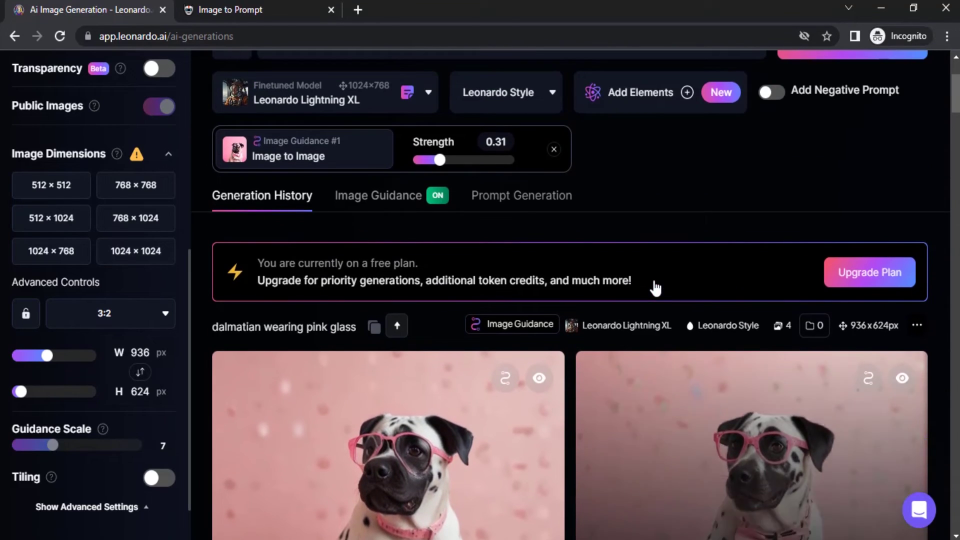
{"action": "scroll", "coordinate": [654, 285], "scroll_direction": "up", "scroll_amount": 2}
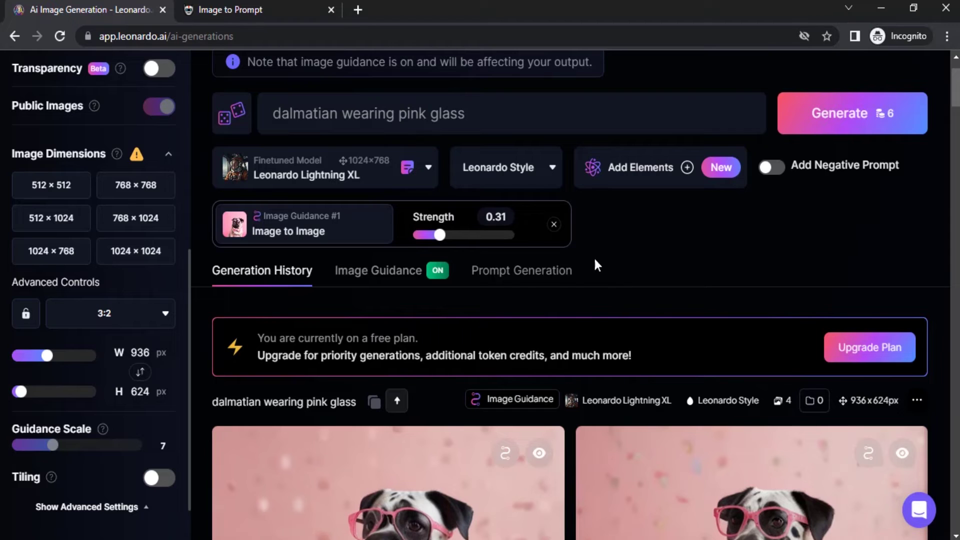
- Swap the pug guide image for the peacock photo from Your Uploads as the Image to Image source
{"action": "left_click", "coordinate": [389, 274]}
{"action": "scroll", "coordinate": [499, 270], "scroll_direction": "down", "scroll_amount": 3}
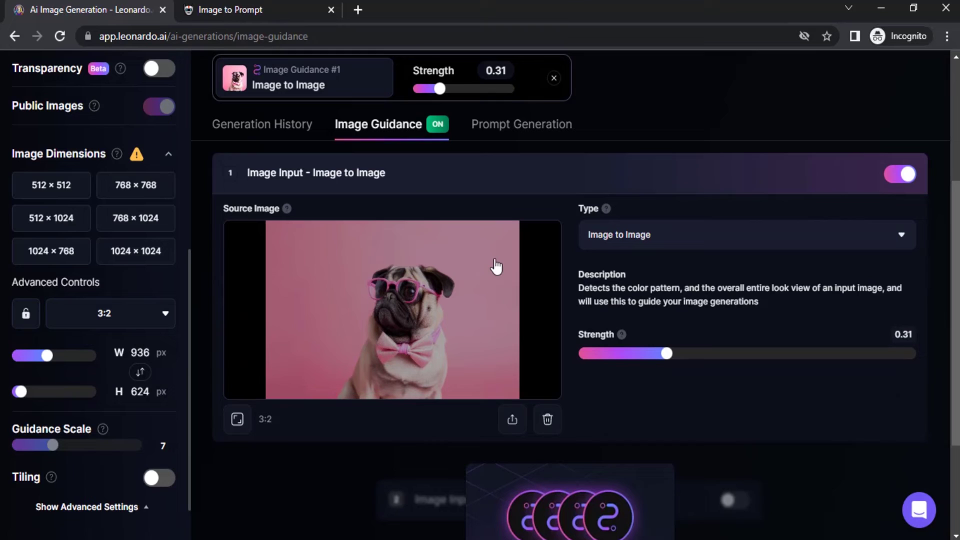
{"action": "left_click", "coordinate": [547, 416]}
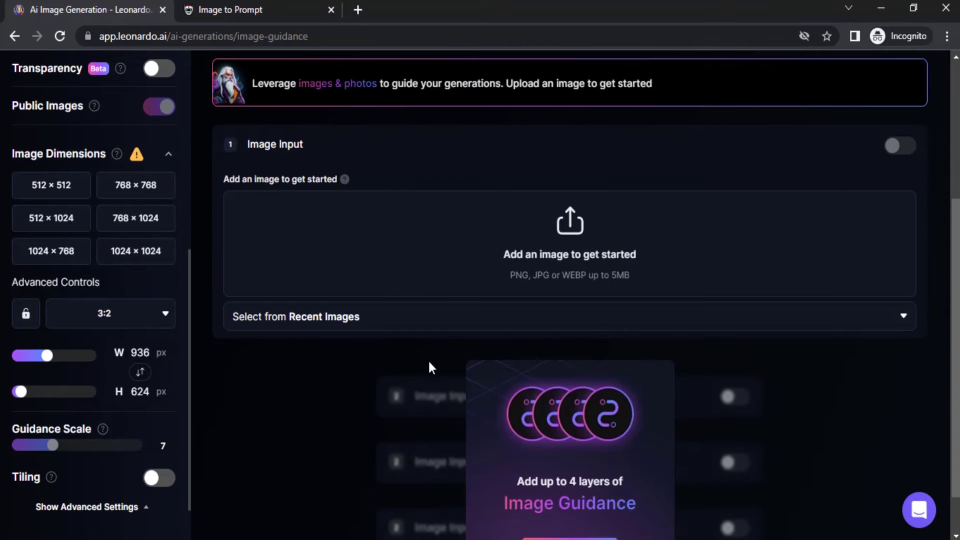
{"action": "left_click", "coordinate": [582, 268]}
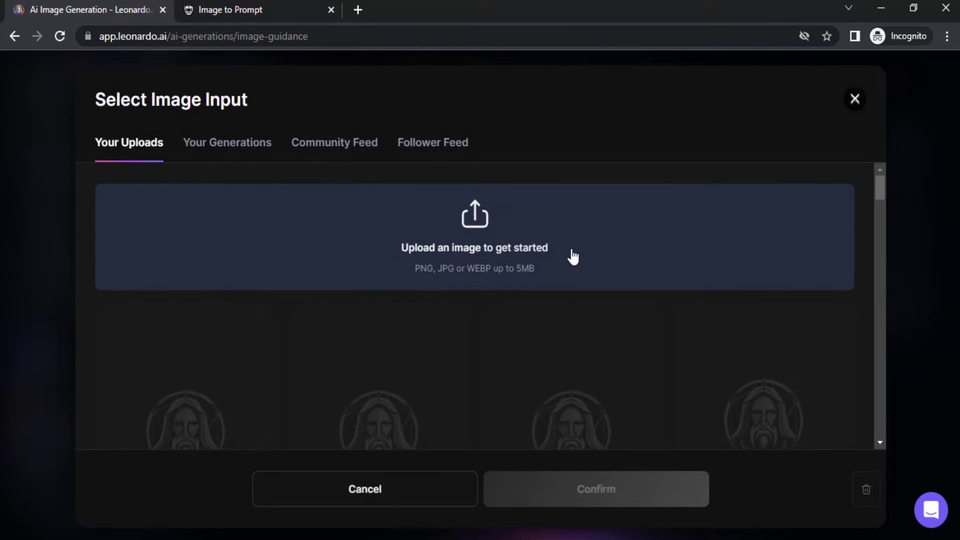
{"action": "scroll", "coordinate": [423, 295], "scroll_direction": "down", "scroll_amount": 4}
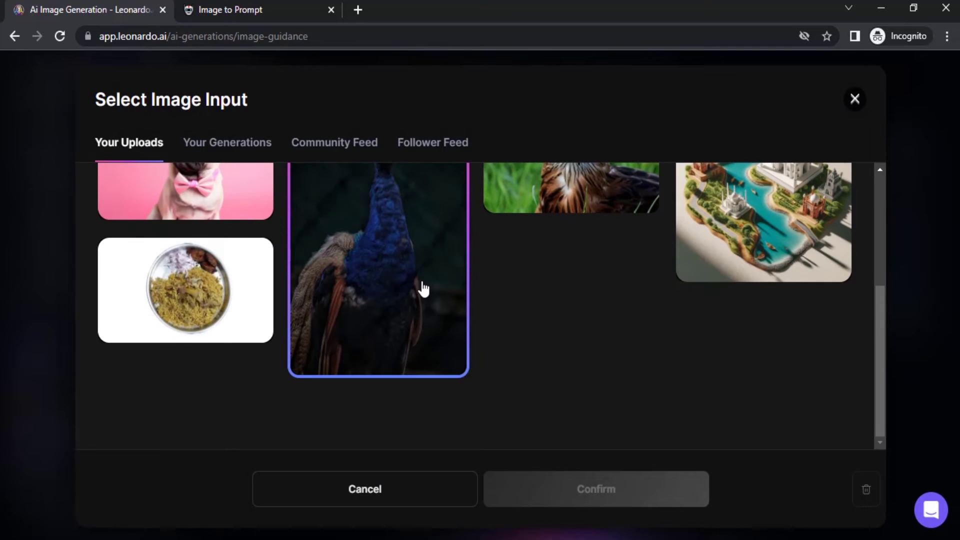
{"action": "left_click", "coordinate": [434, 310]}
{"action": "scroll", "coordinate": [582, 290], "scroll_direction": "up", "scroll_amount": 3}
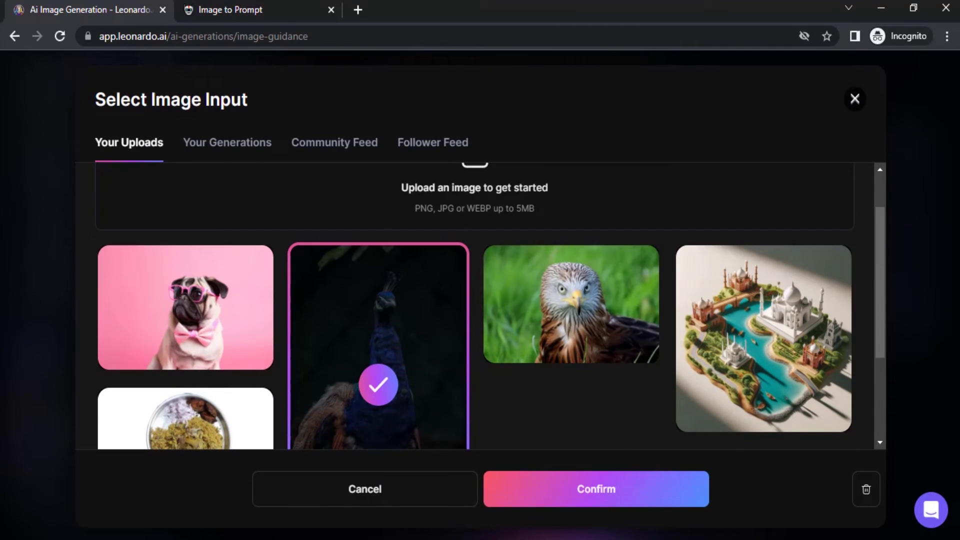
{"action": "left_click", "coordinate": [634, 502]}
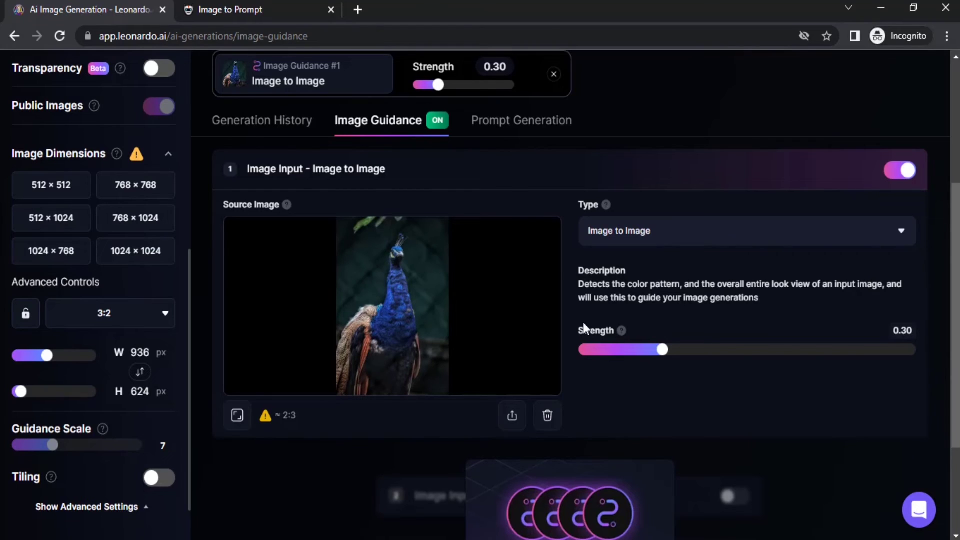
{"action": "scroll", "coordinate": [584, 327], "scroll_direction": "up", "scroll_amount": 2}
- Match the output to the peacock's 2:3 ratio (624 × 936) and raise strength to 0.60
{"action": "left_click", "coordinate": [239, 491]}
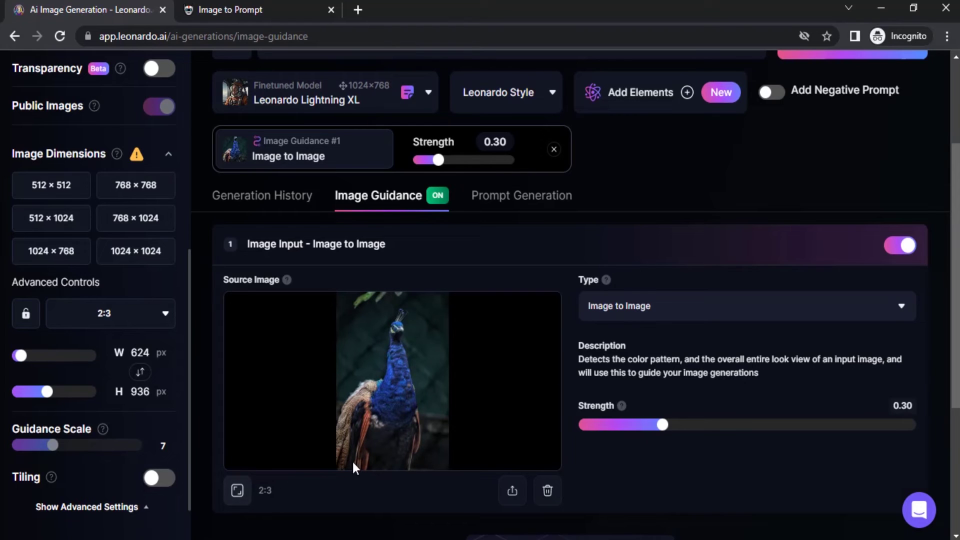
{"action": "left_click_drag", "start_coordinate": [664, 425], "coordinate": [789, 426]}
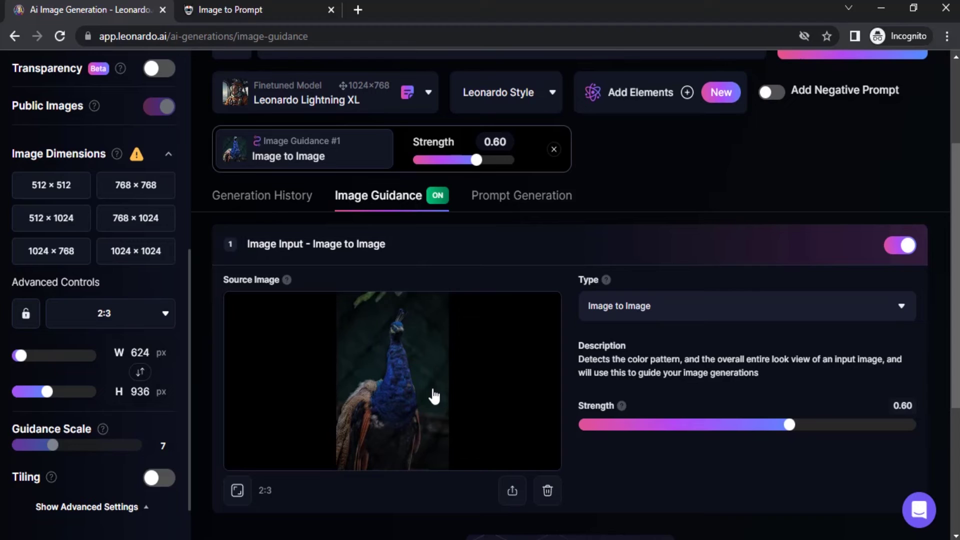
- Copy ImageToPrompt.com's AI-generated peacock prompt, then select the old prompt text in Leonardo.Ai
{"action": "left_click", "coordinate": [265, 9]}
{"action": "scroll", "coordinate": [650, 343], "scroll_direction": "up", "scroll_amount": 2}
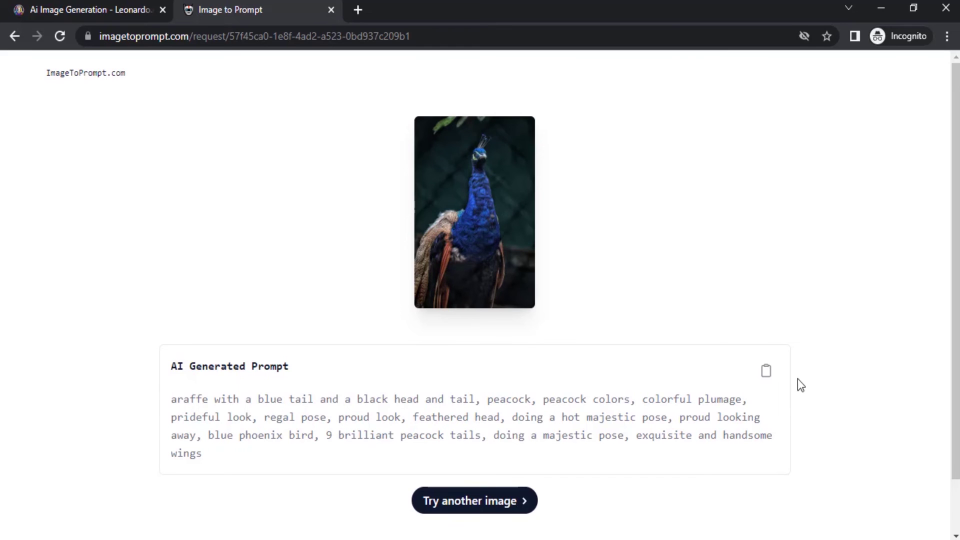
{"action": "left_click", "coordinate": [767, 372]}
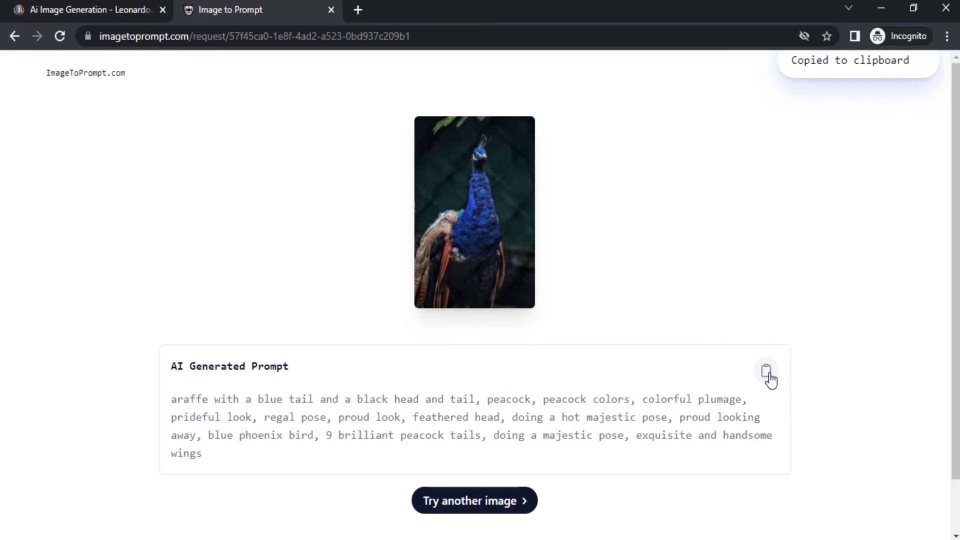
{"action": "left_click", "coordinate": [134, 6]}
{"action": "scroll", "coordinate": [489, 242], "scroll_direction": "up", "scroll_amount": 3}
{"action": "left_click_drag", "start_coordinate": [465, 189], "coordinate": [273, 189]}
- Replace the dalmatian prompt with the pasted peacock description and generate four images
{"action": "key", "text": "BackSpace"}
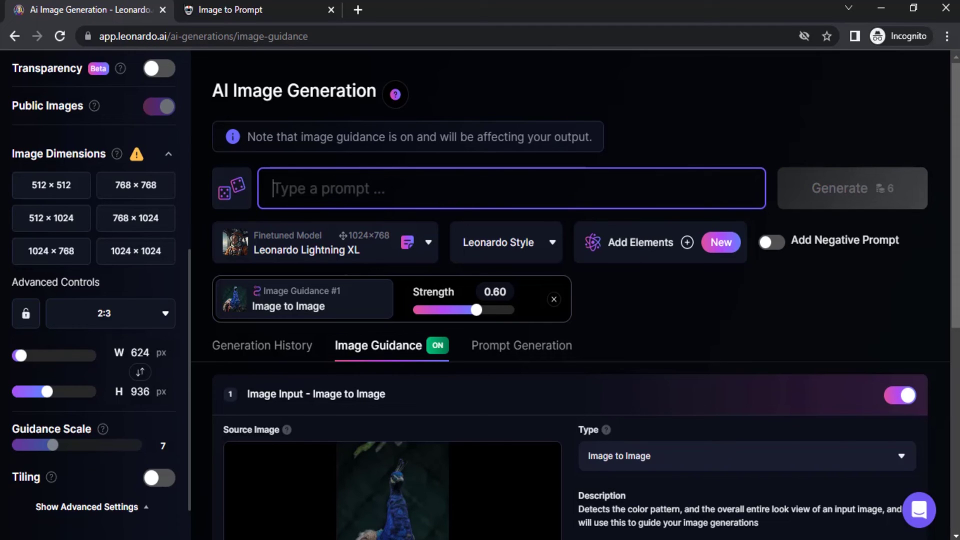
{"action": "key", "text": "ctrl+v"}
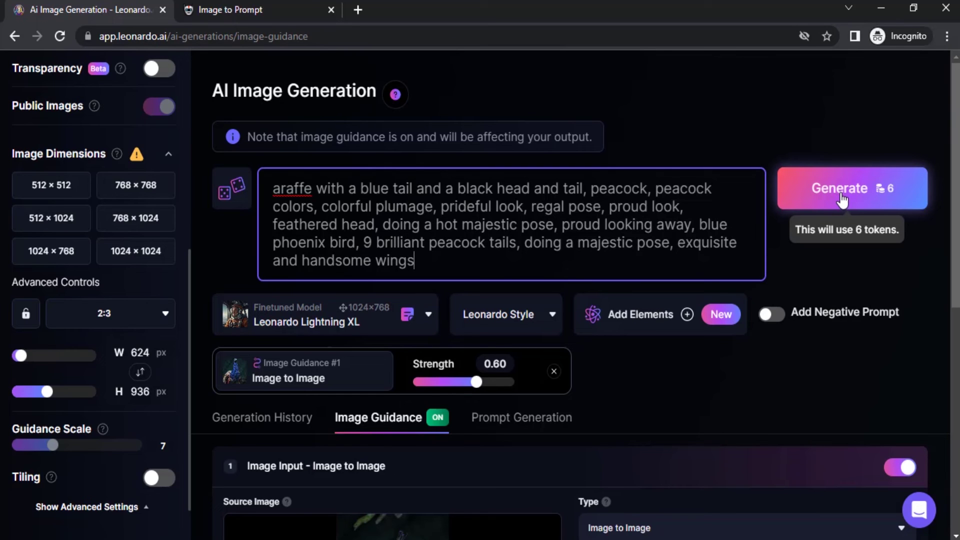
{"action": "left_click", "coordinate": [843, 193]}
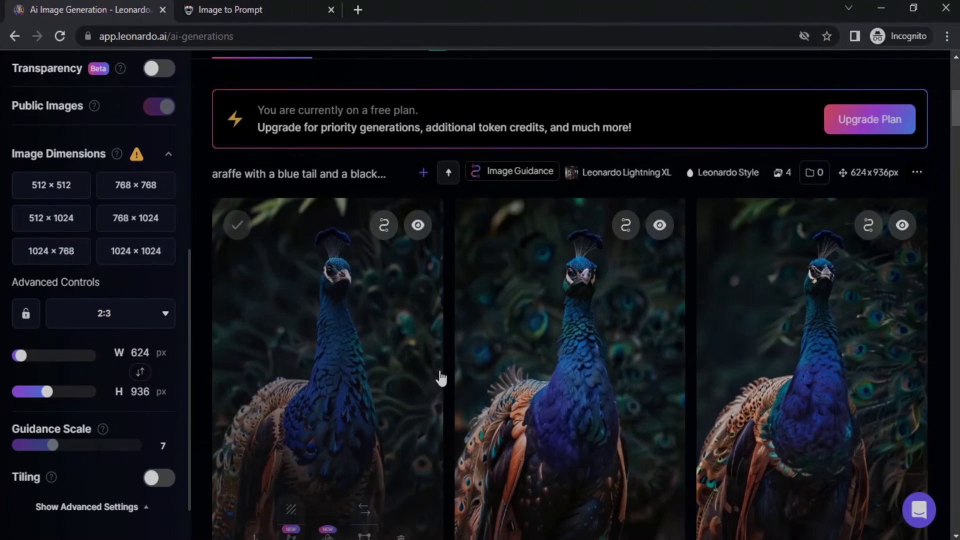
{"action": "scroll", "coordinate": [440, 378], "scroll_direction": "up", "scroll_amount": 3}
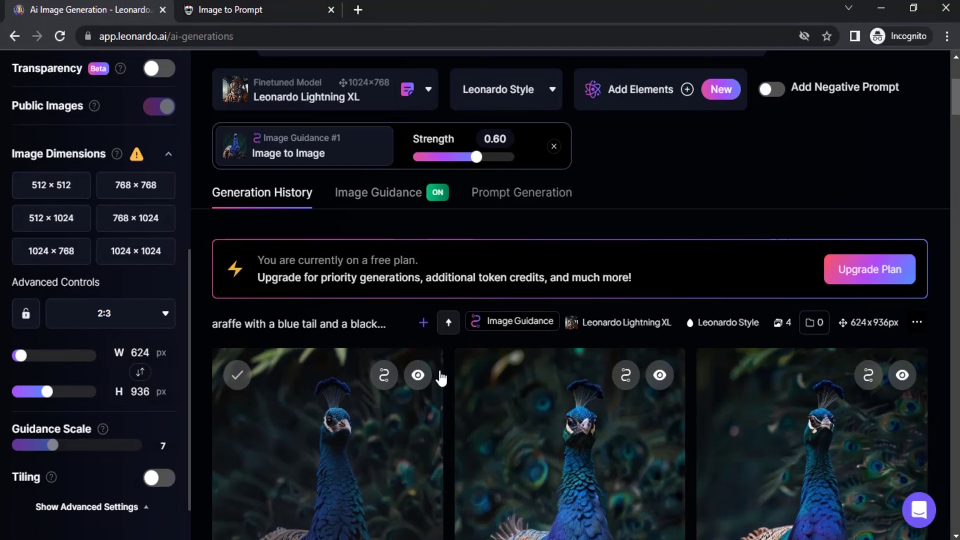
{"action": "scroll", "coordinate": [440, 379], "scroll_direction": "up", "scroll_amount": 3}
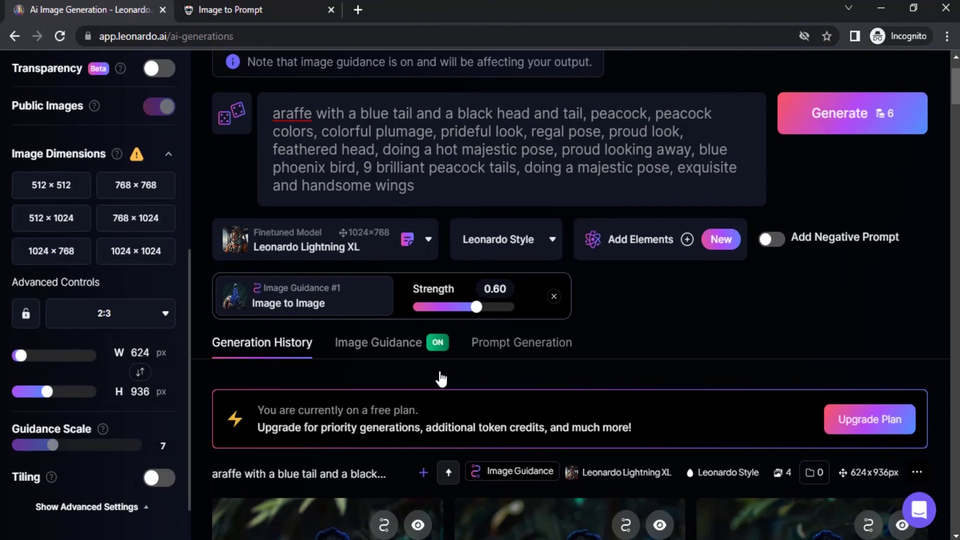
{"action": "scroll", "coordinate": [441, 379], "scroll_direction": "down", "scroll_amount": 3}
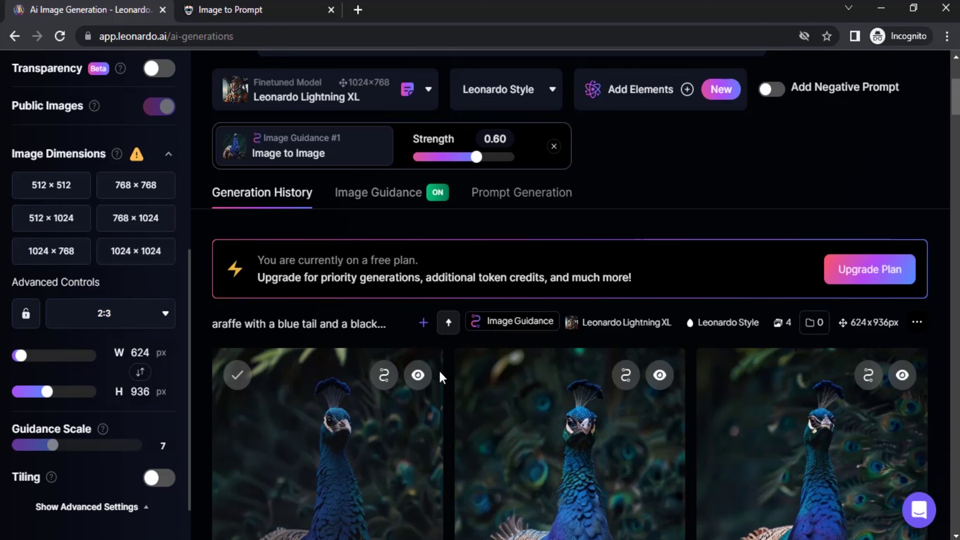
{"action": "scroll", "coordinate": [439, 372], "scroll_direction": "down", "scroll_amount": 5}
{"action": "scroll", "coordinate": [440, 376], "scroll_direction": "up", "scroll_amount": 2}
{"action": "scroll", "coordinate": [440, 378], "scroll_direction": "up", "scroll_amount": 1}
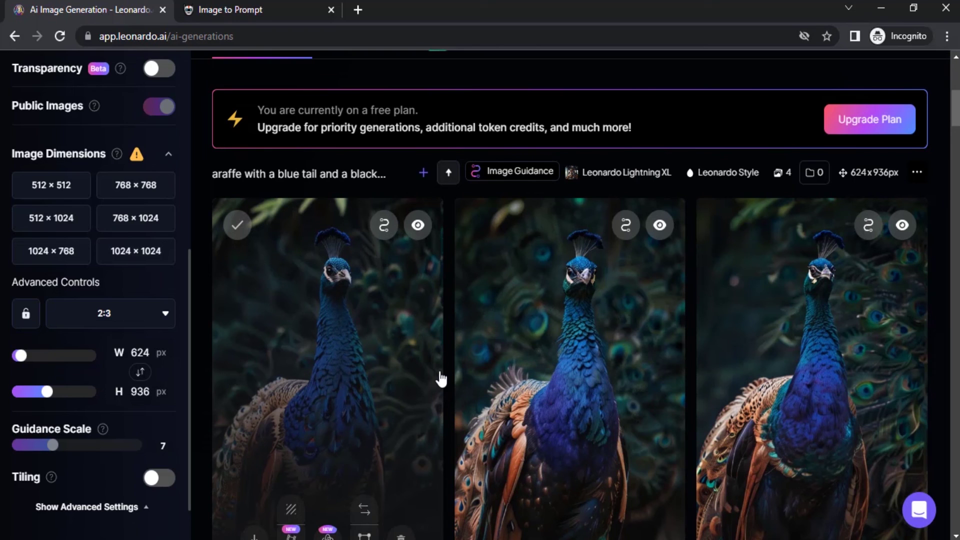
{"action": "scroll", "coordinate": [440, 379], "scroll_direction": "up", "scroll_amount": 4}
{"action": "scroll", "coordinate": [439, 371], "scroll_direction": "up", "scroll_amount": 3}
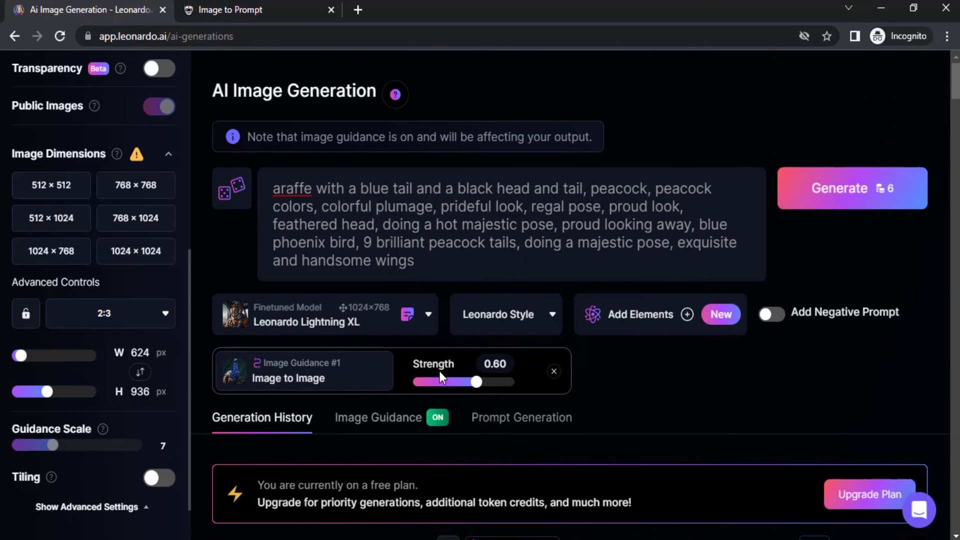